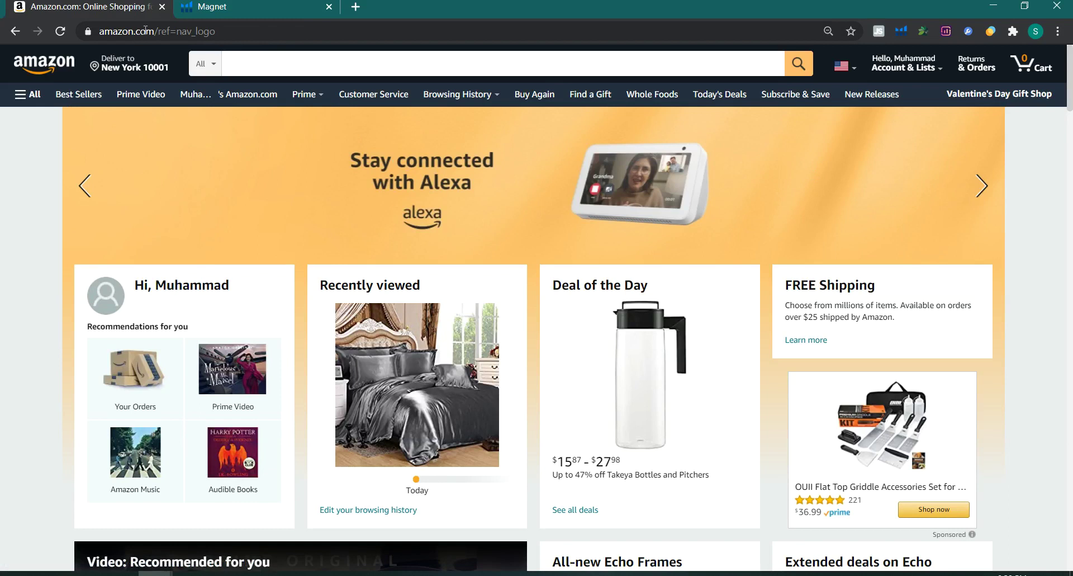
Search Amazon for 'damascus knife' using the first suggestion and scroll into the product listings.
left_click(217, 32)
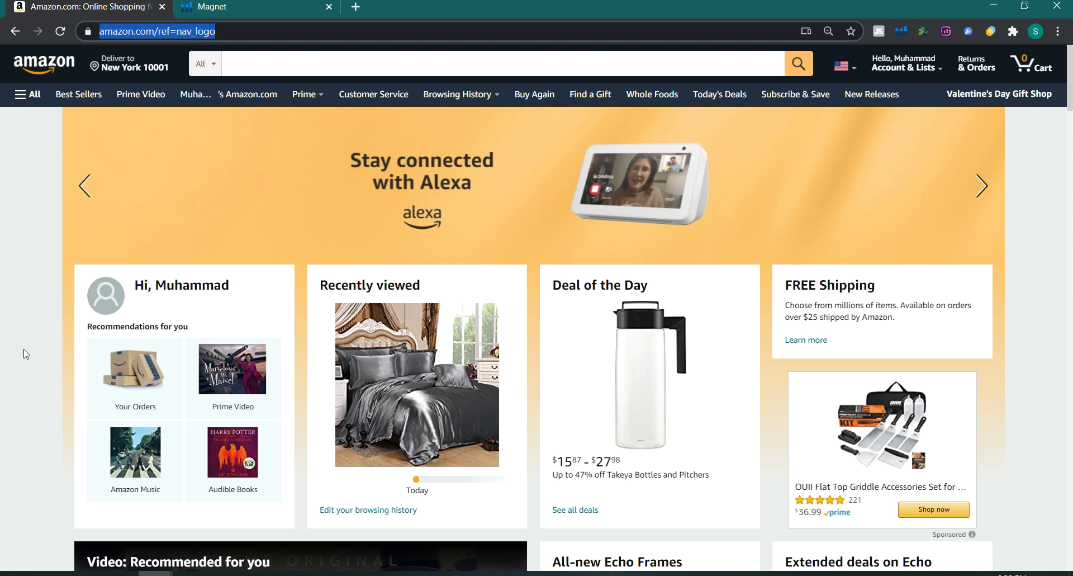
left_click(270, 63)
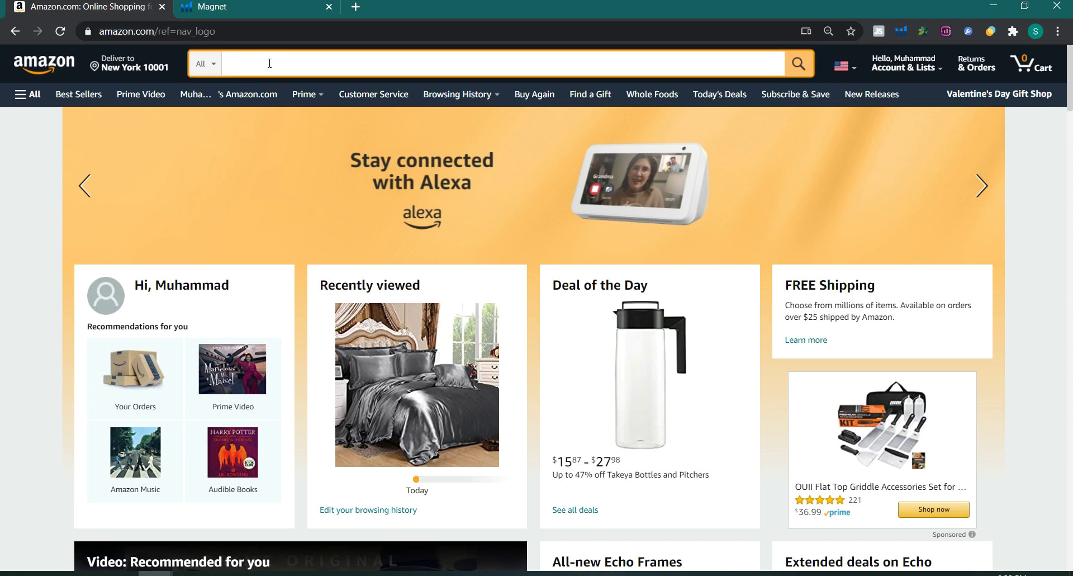
type("damascus knife")
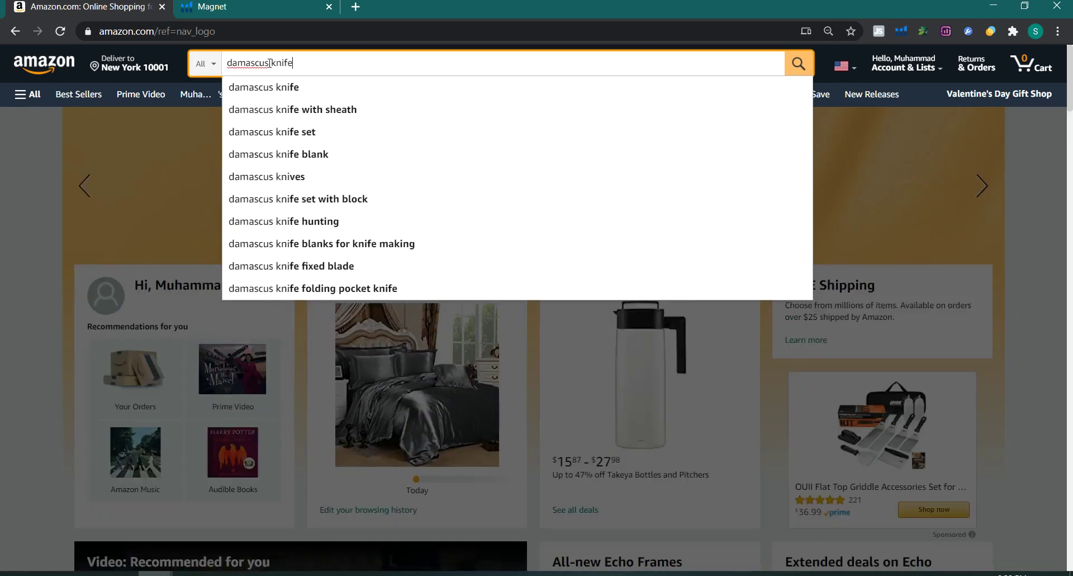
left_click(281, 88)
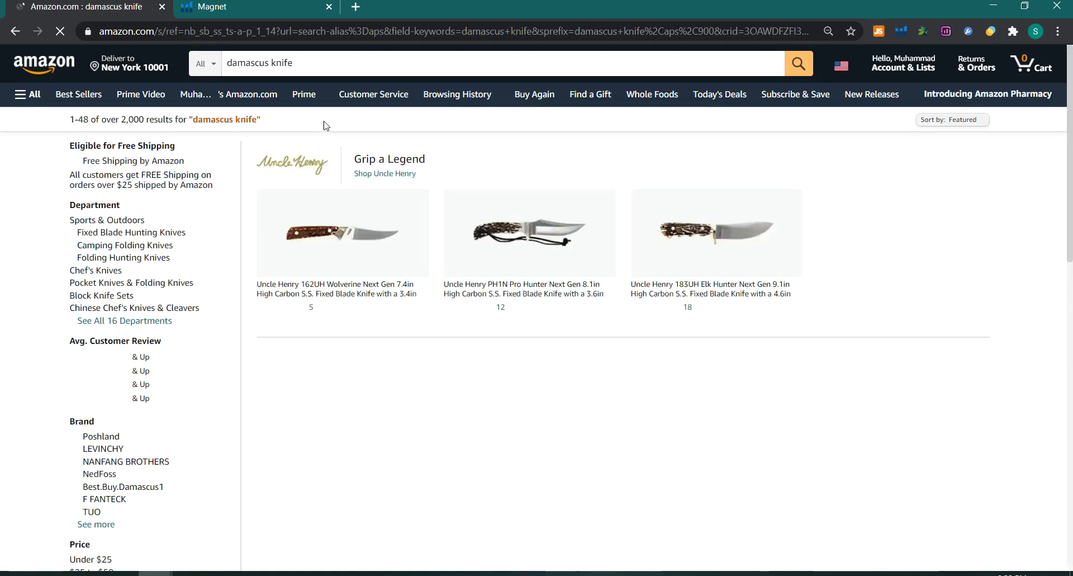
scroll(792, 285, "down", 1)
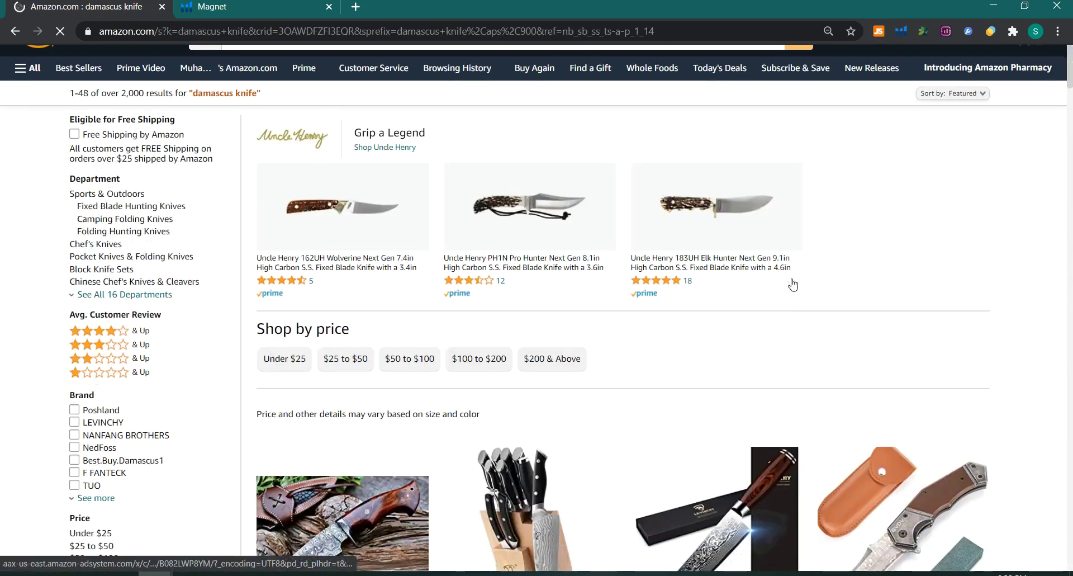
scroll(793, 285, "down", 6)
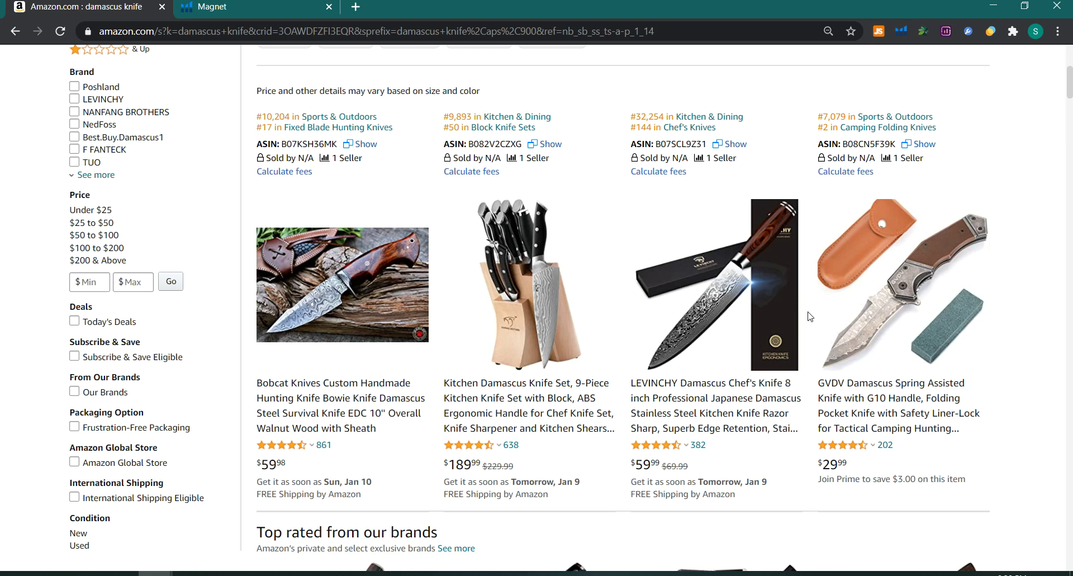
scroll(811, 316, "up", 3)
scroll(810, 316, "down", 3)
scroll(810, 316, "down", 5)
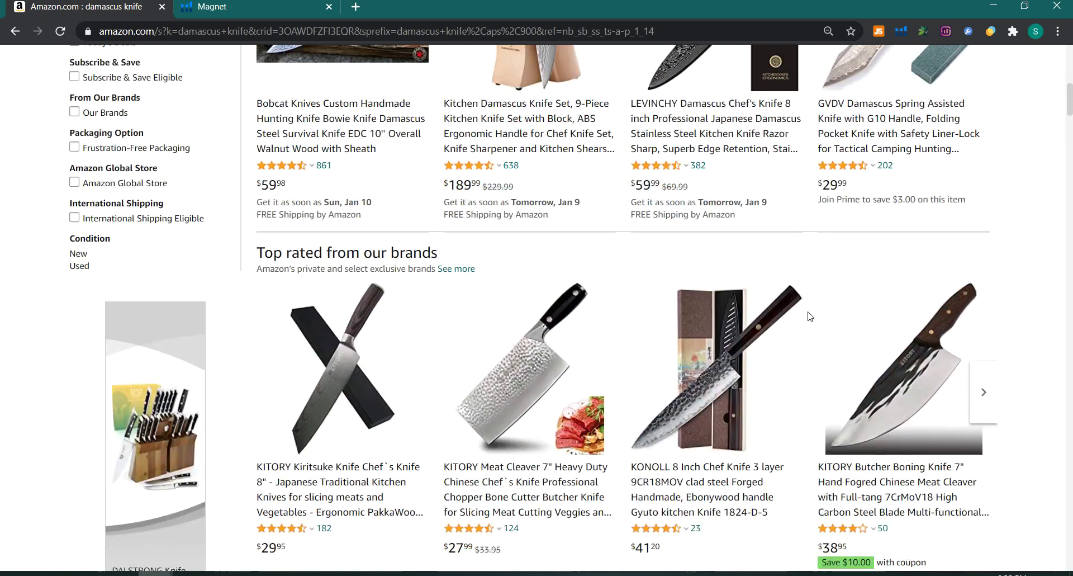
scroll(810, 316, "up", 4)
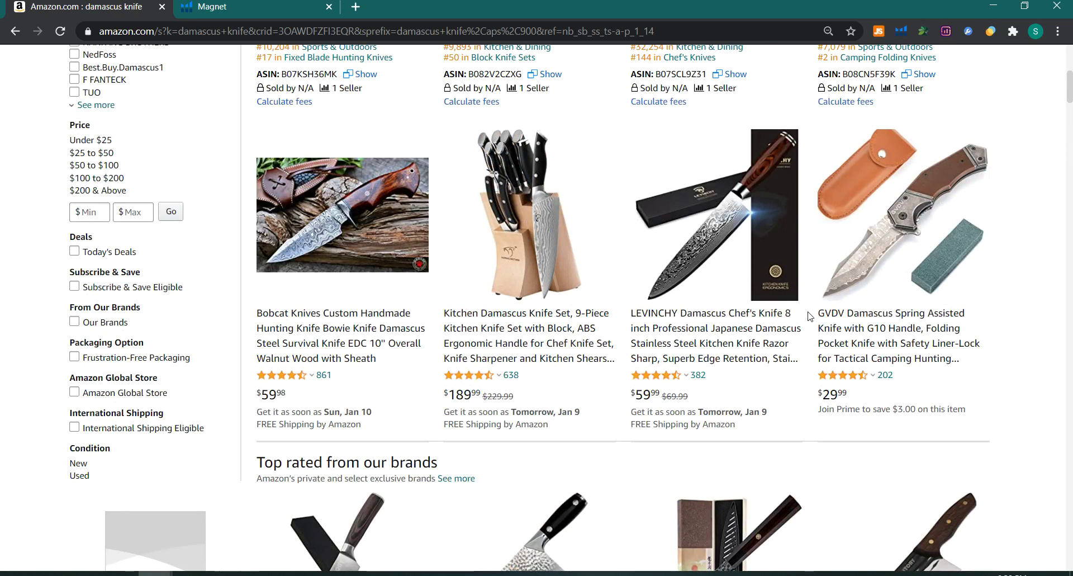
scroll(811, 317, "up", 3)
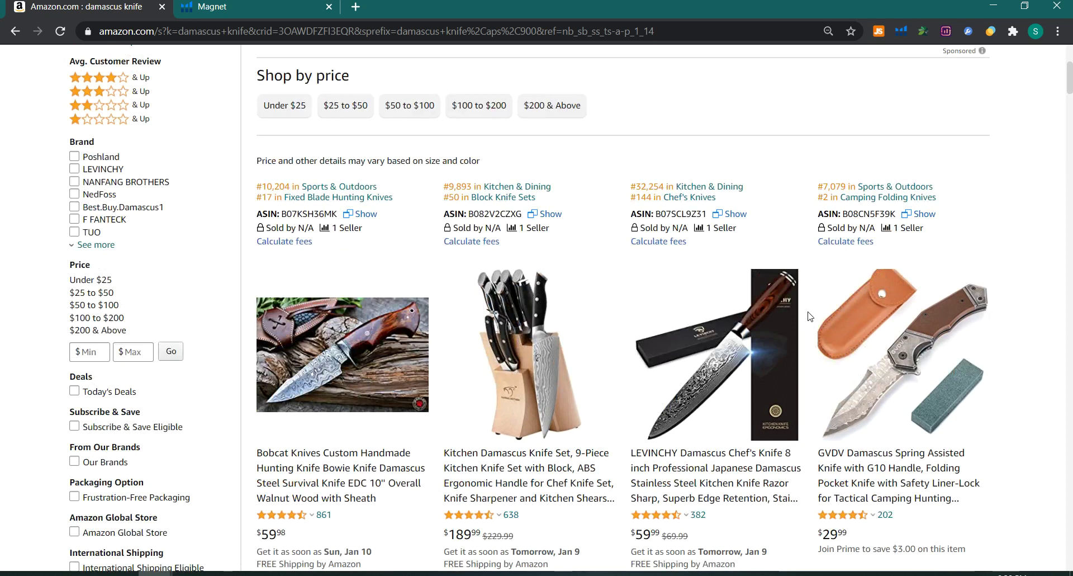
scroll(810, 316, "down", 3)
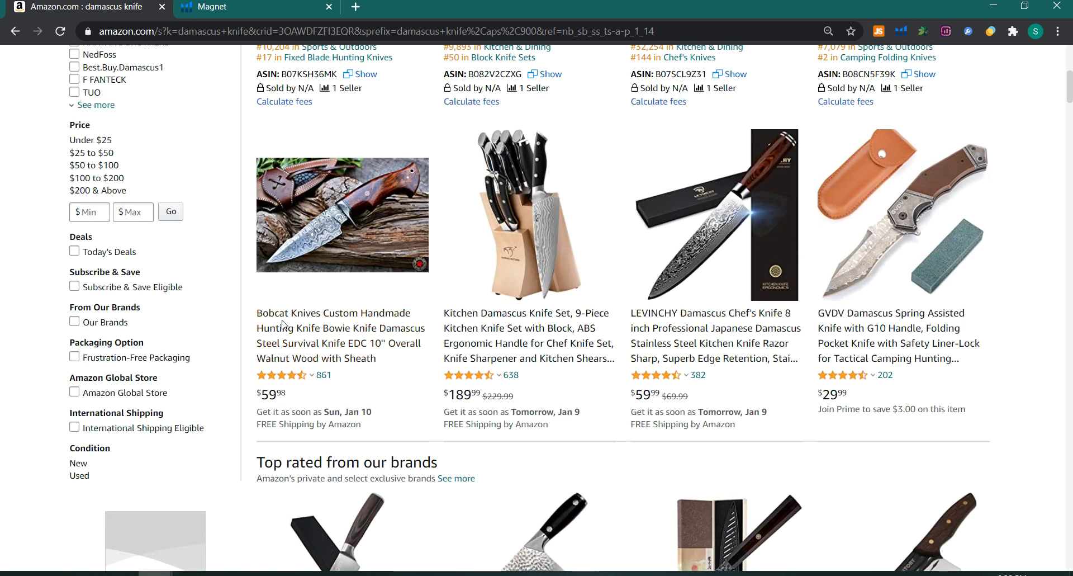
mouse_move(298, 324)
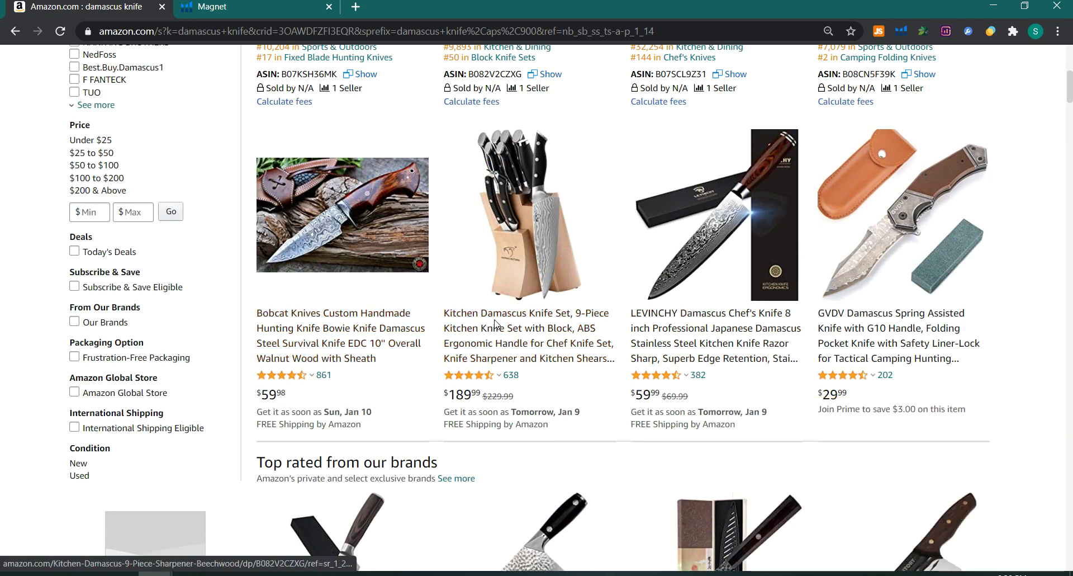
mouse_move(500, 321)
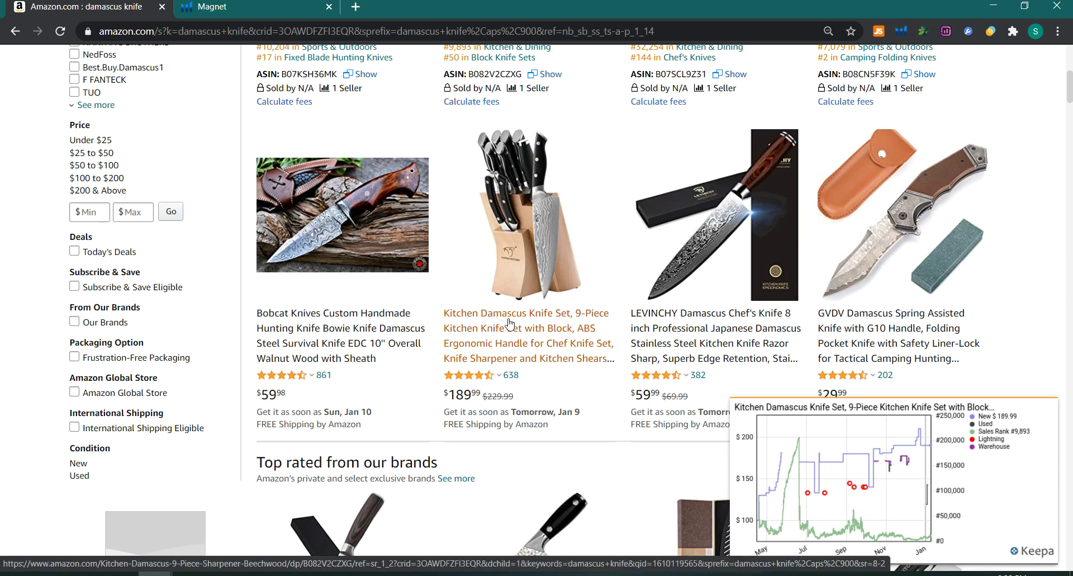
mouse_move(638, 327)
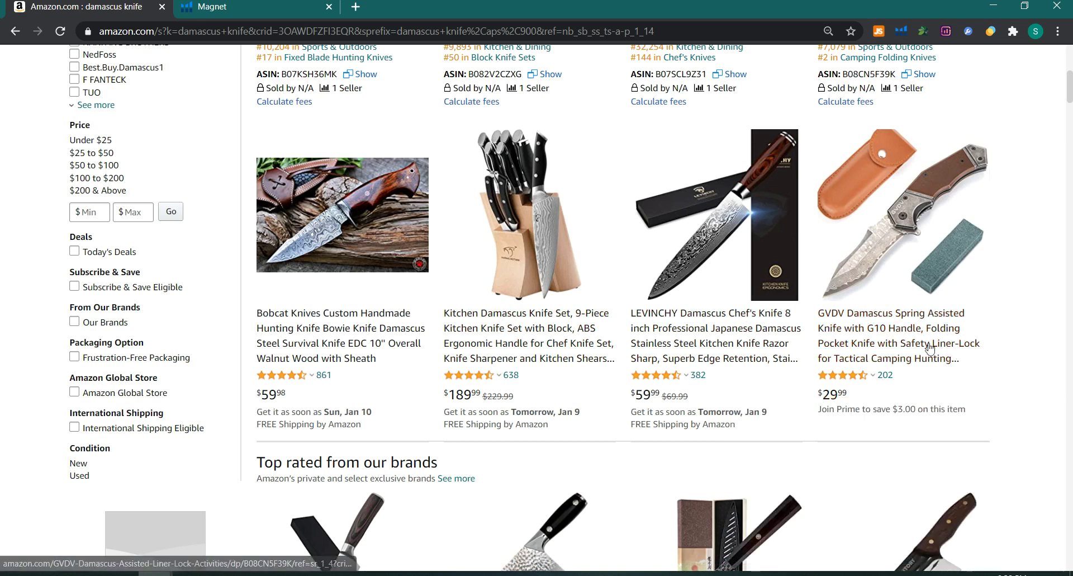
scroll(991, 329, "down", 2)
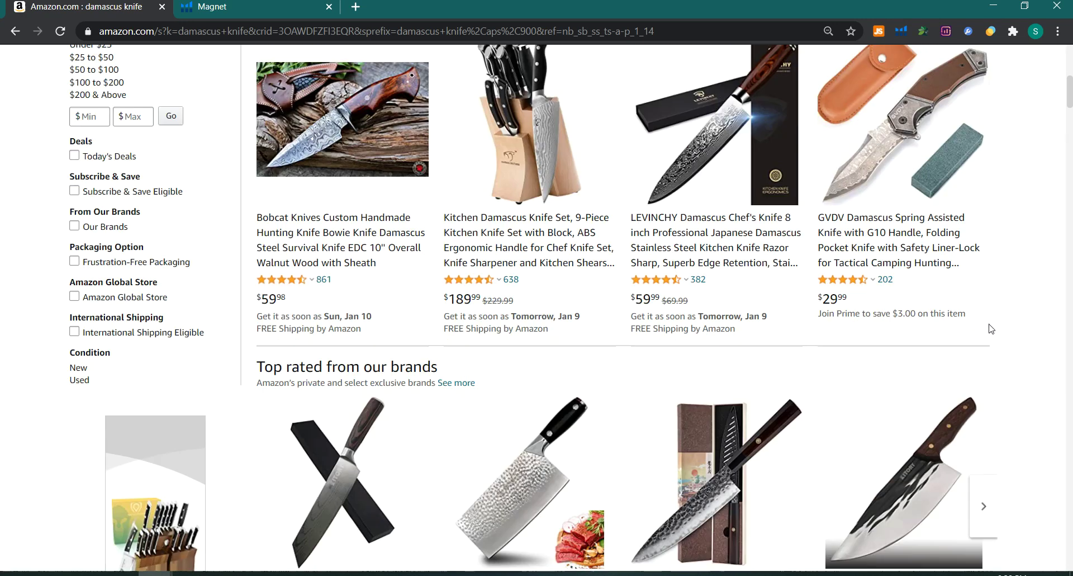
scroll(991, 329, "down", 5)
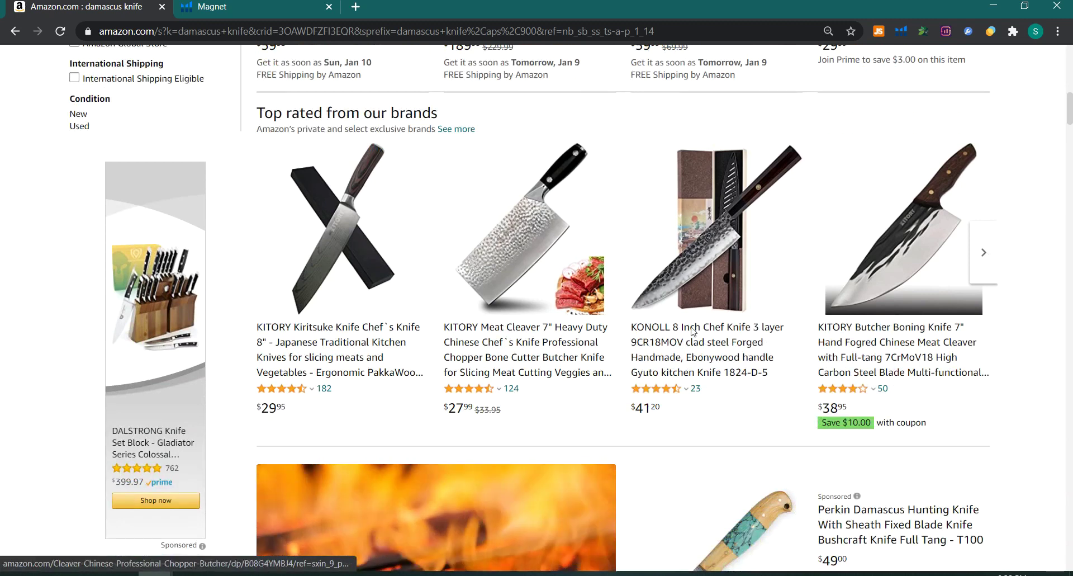
Browse further damascus knife listings and their Keepa charts, then go to the Magnet tab.
scroll(692, 331, "down", 12)
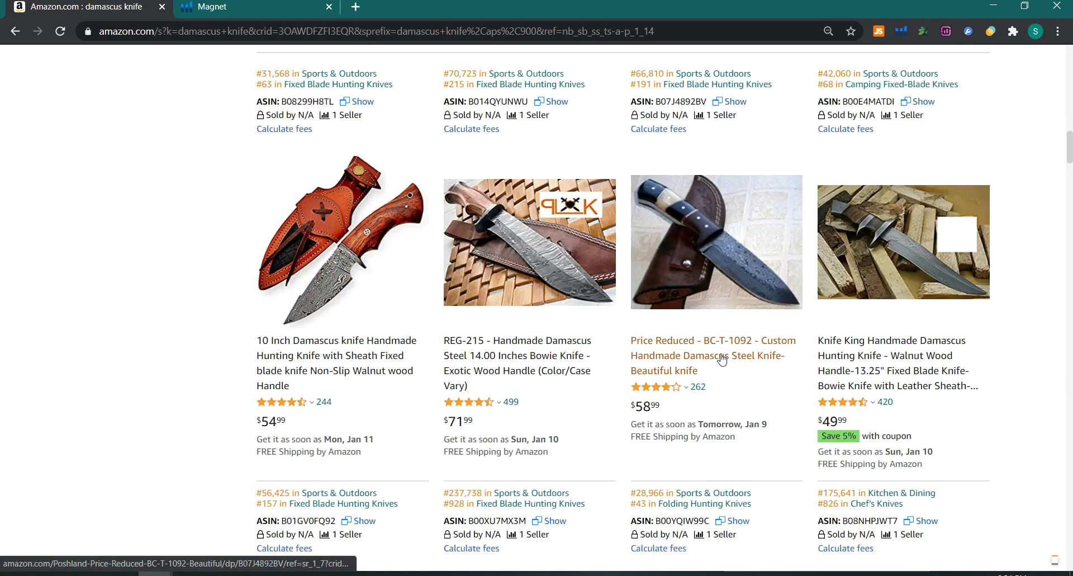
mouse_move(344, 359)
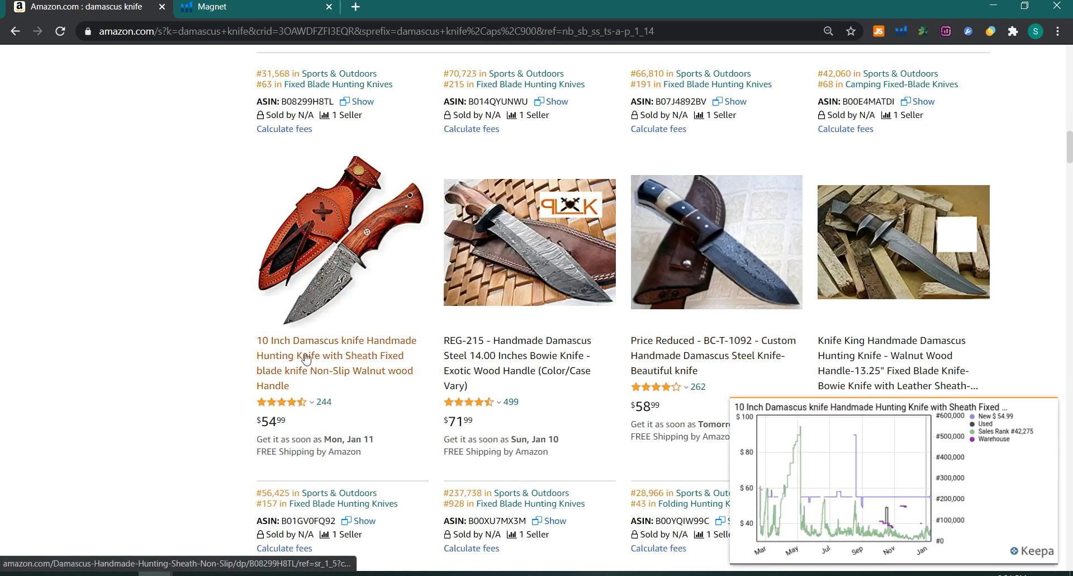
mouse_move(394, 353)
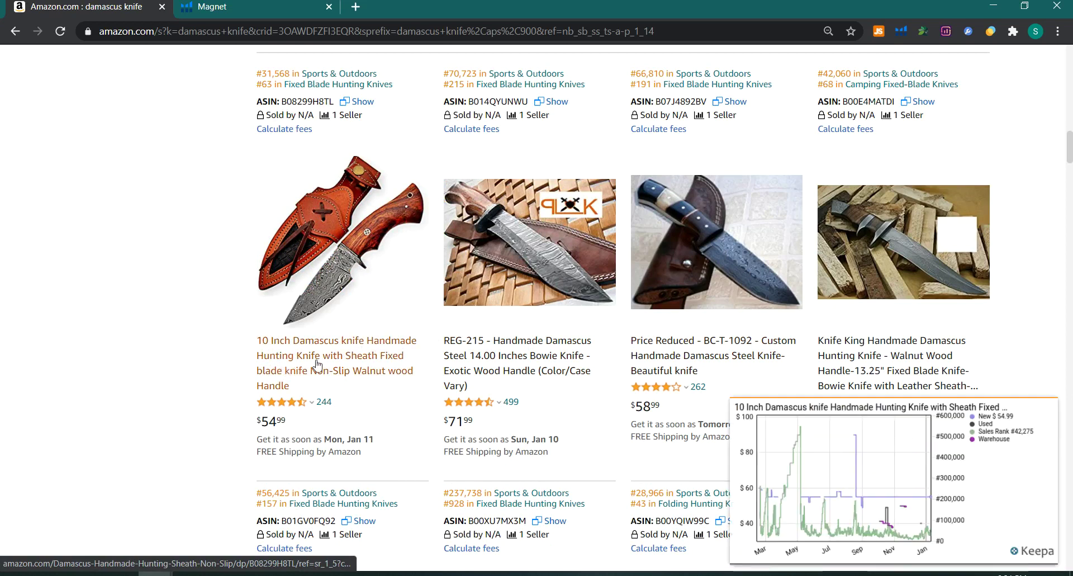
mouse_move(522, 352)
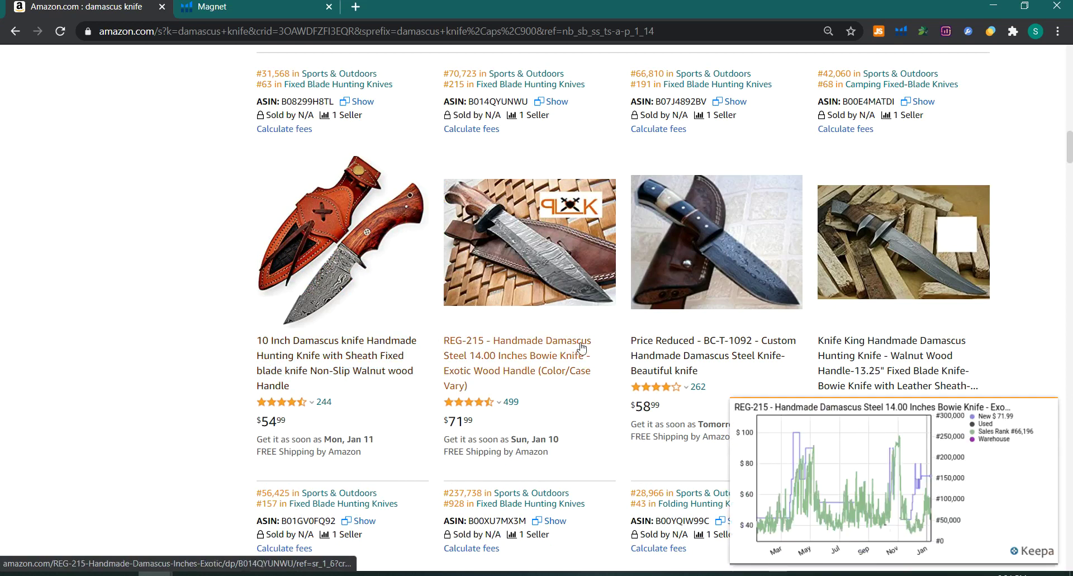
mouse_move(758, 369)
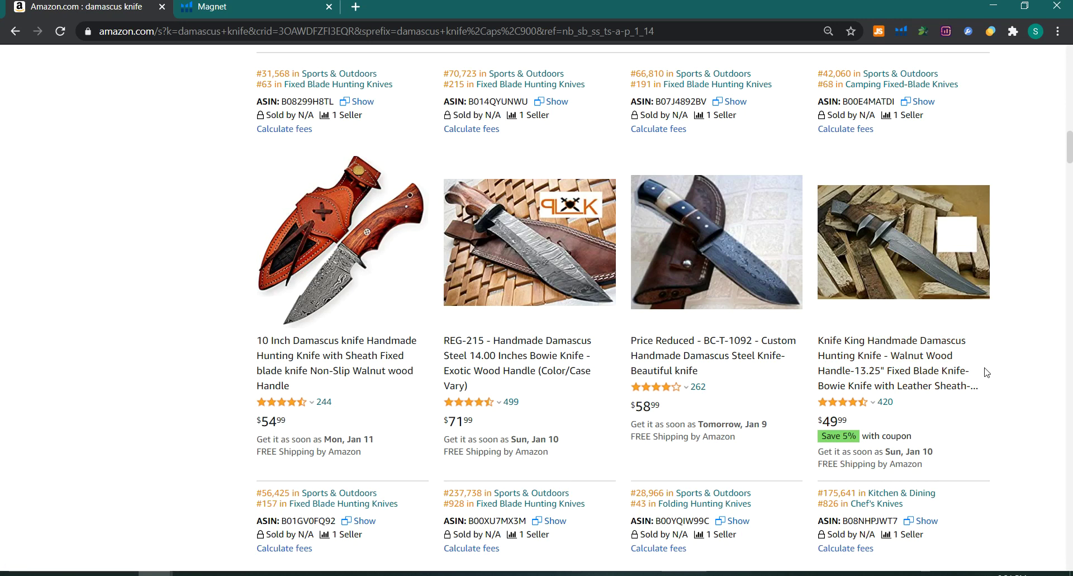
mouse_move(821, 376)
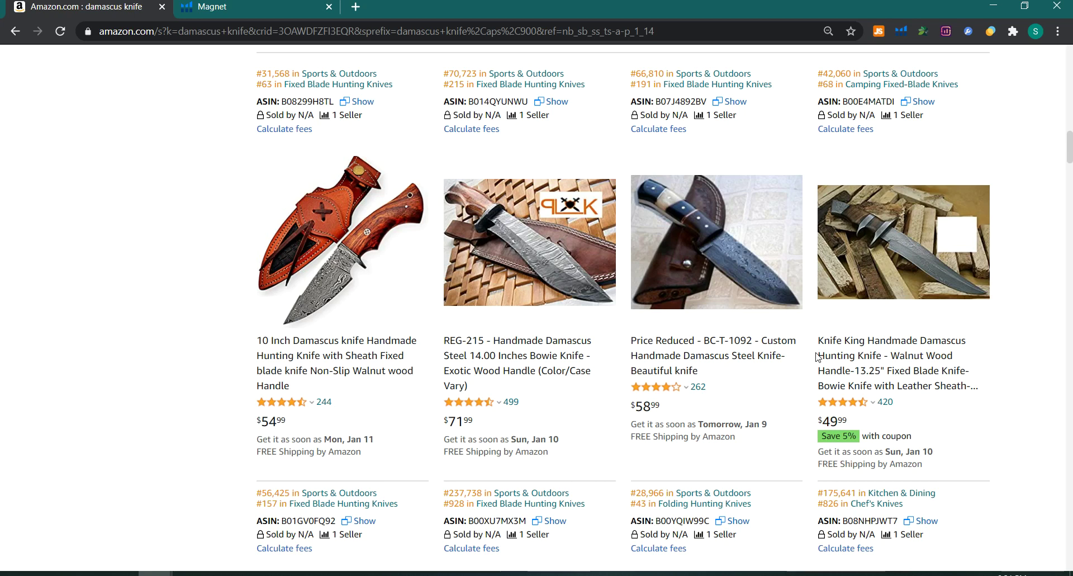
scroll(818, 356, "down", 6)
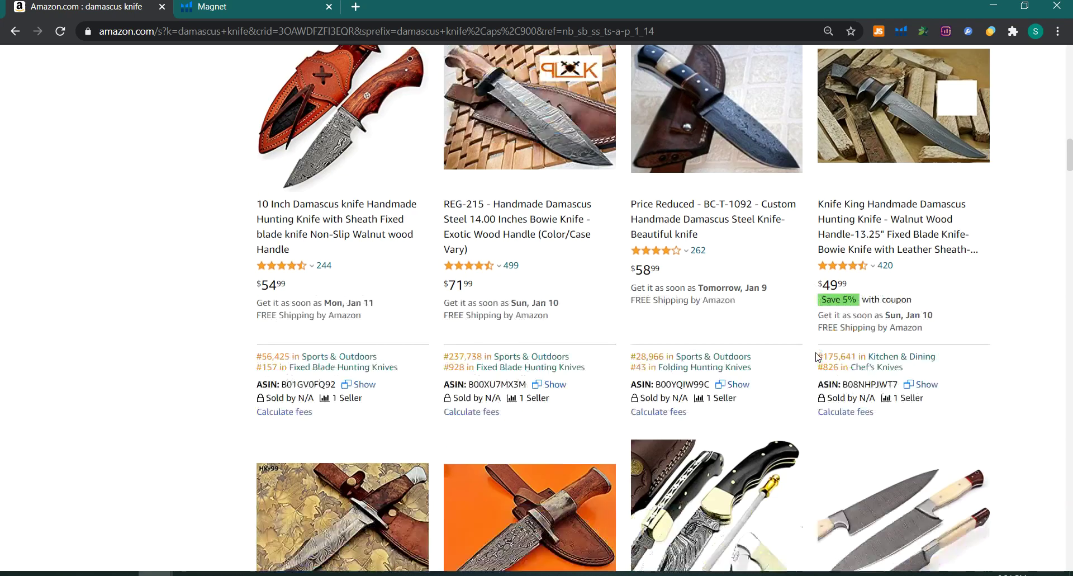
scroll(818, 356, "up", 5)
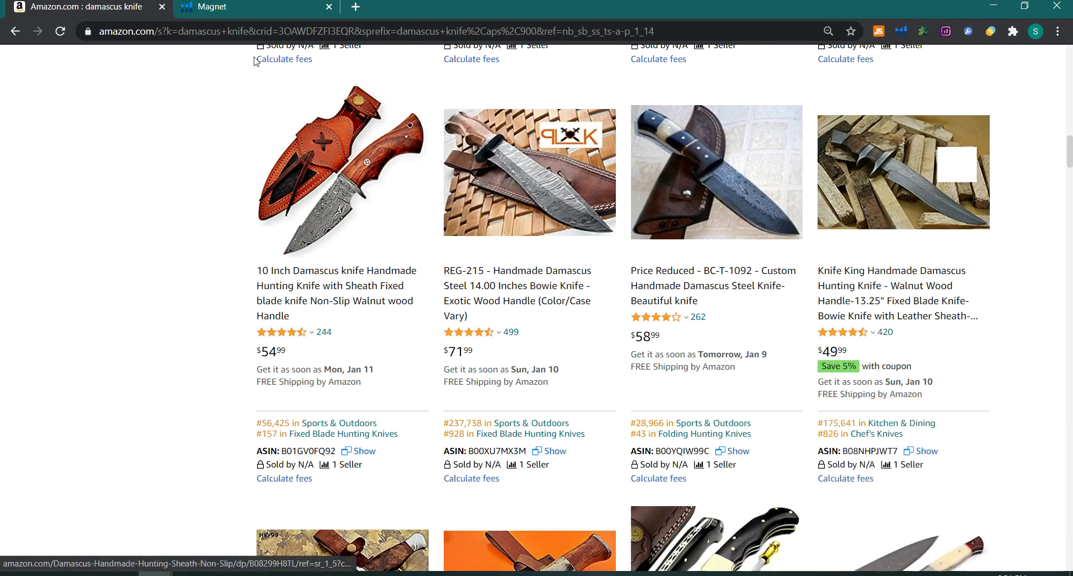
left_click(256, 9)
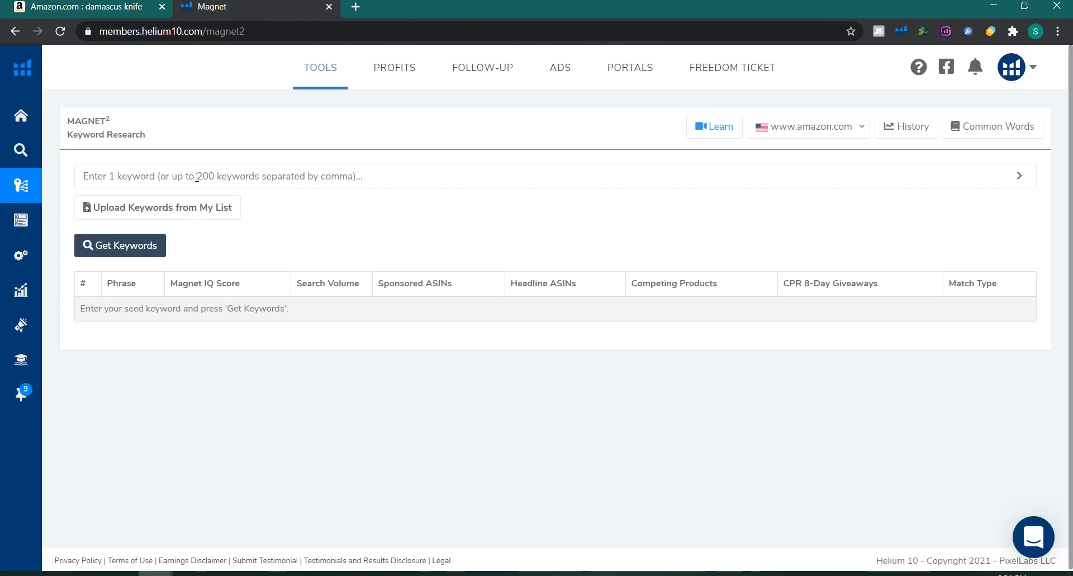
Enter 'damascus knife' as the Magnet seed keyword and run Get Keywords.
left_click(197, 176)
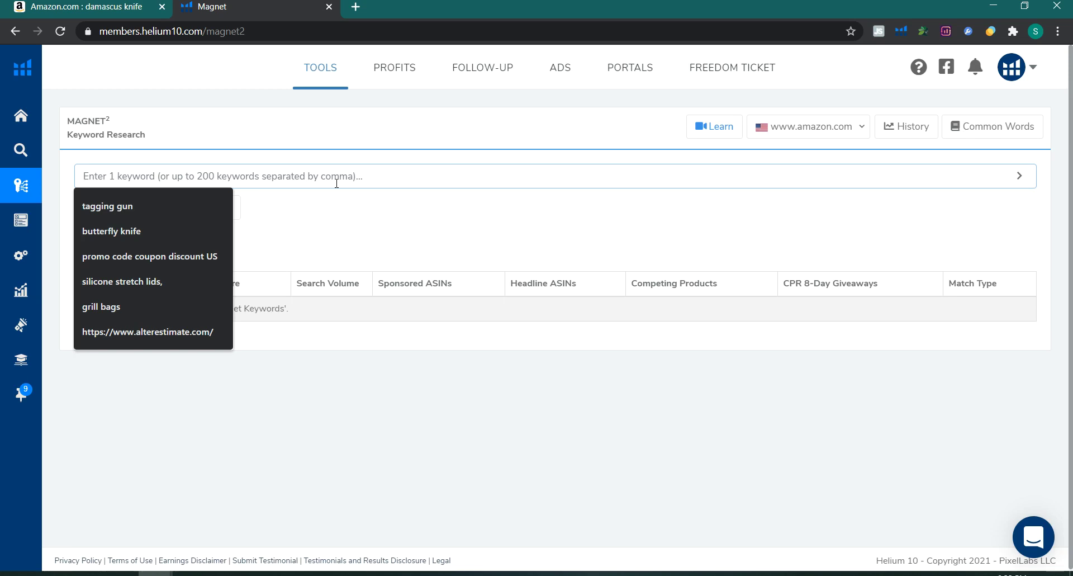
type("damascus knife")
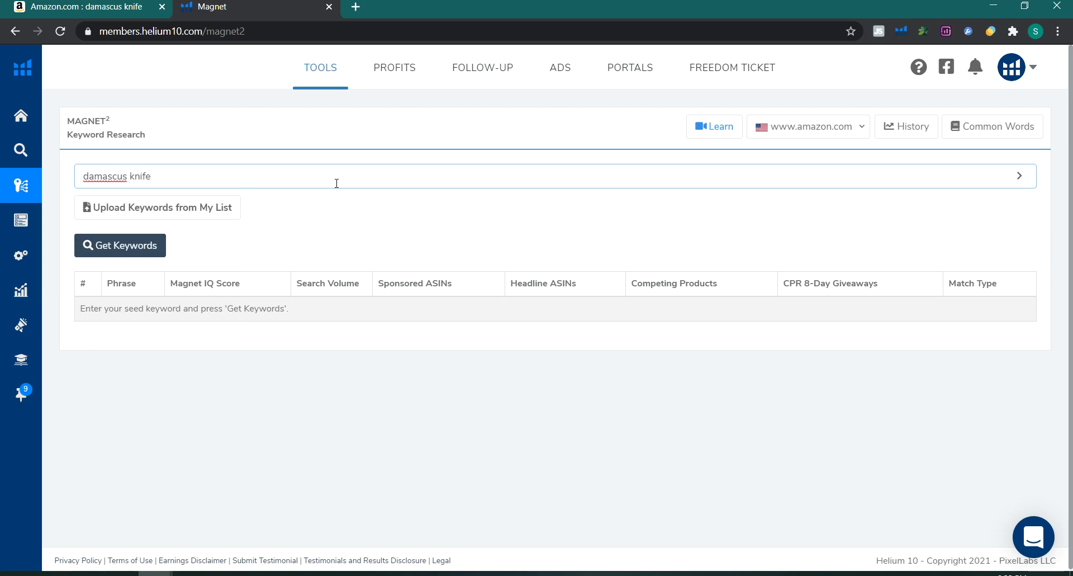
left_click(336, 183)
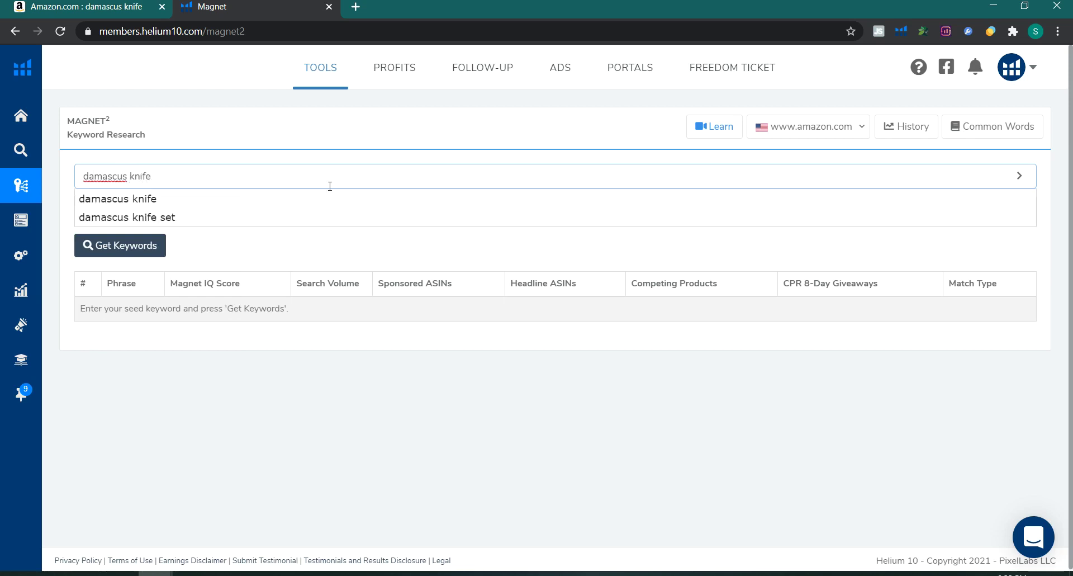
left_click(142, 255)
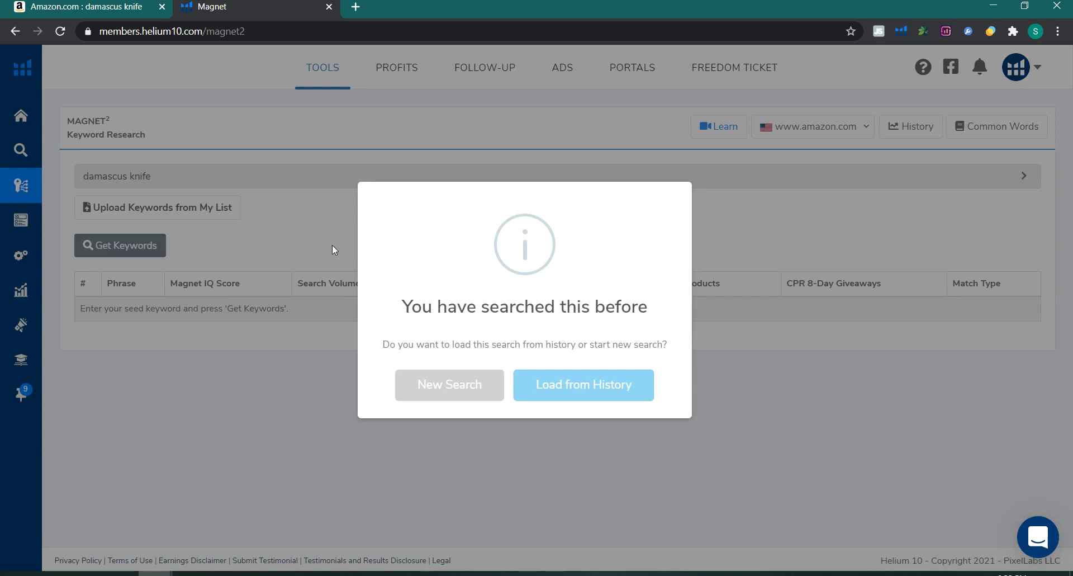
Choose New Search instead of loading the saved damascus knife search from history.
left_click(447, 394)
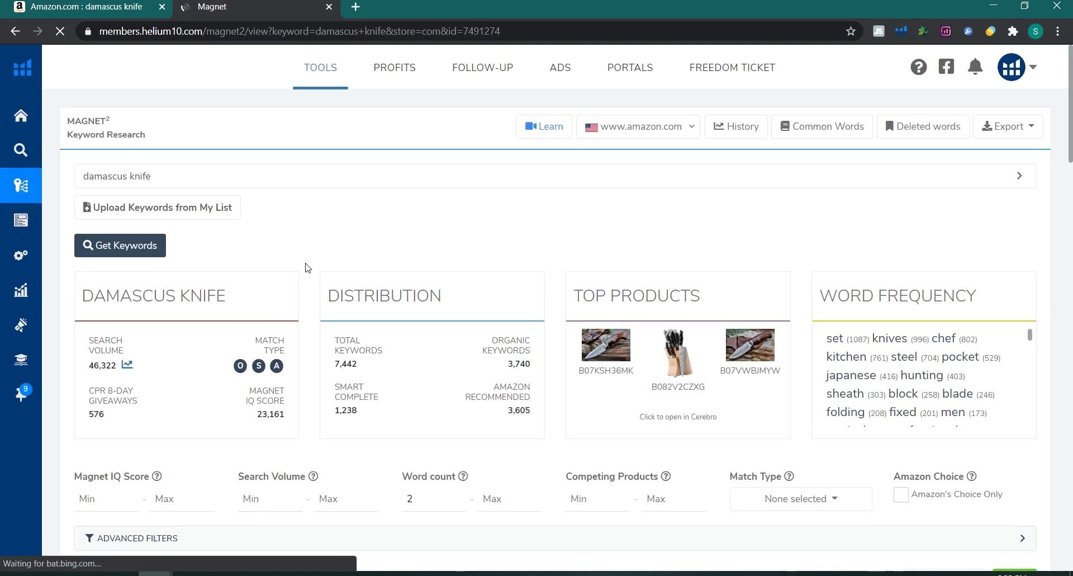
scroll(306, 268, "down", 9)
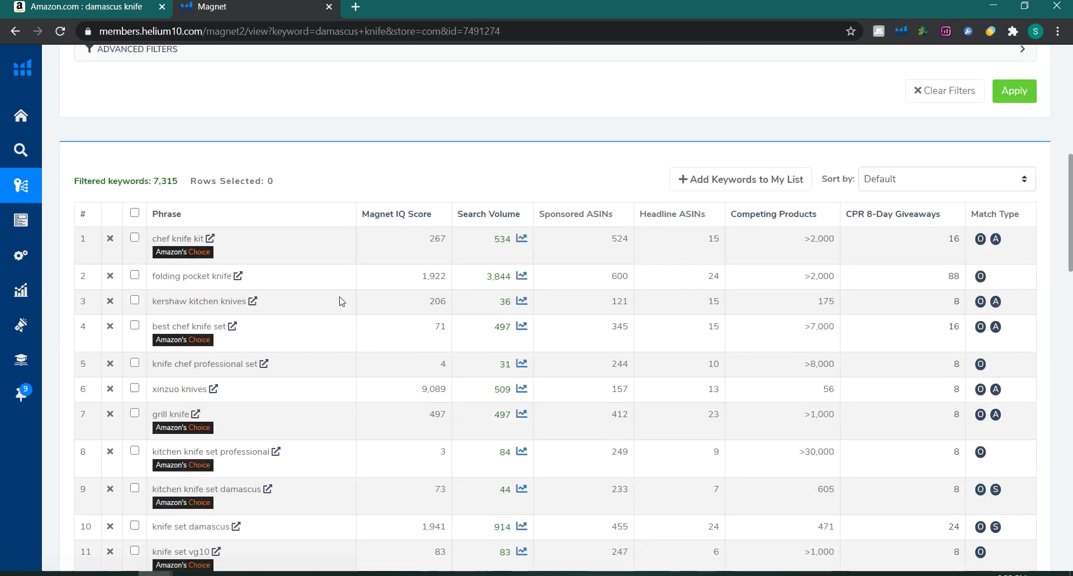
scroll(338, 296, "up", 6)
scroll(332, 292, "down", 6)
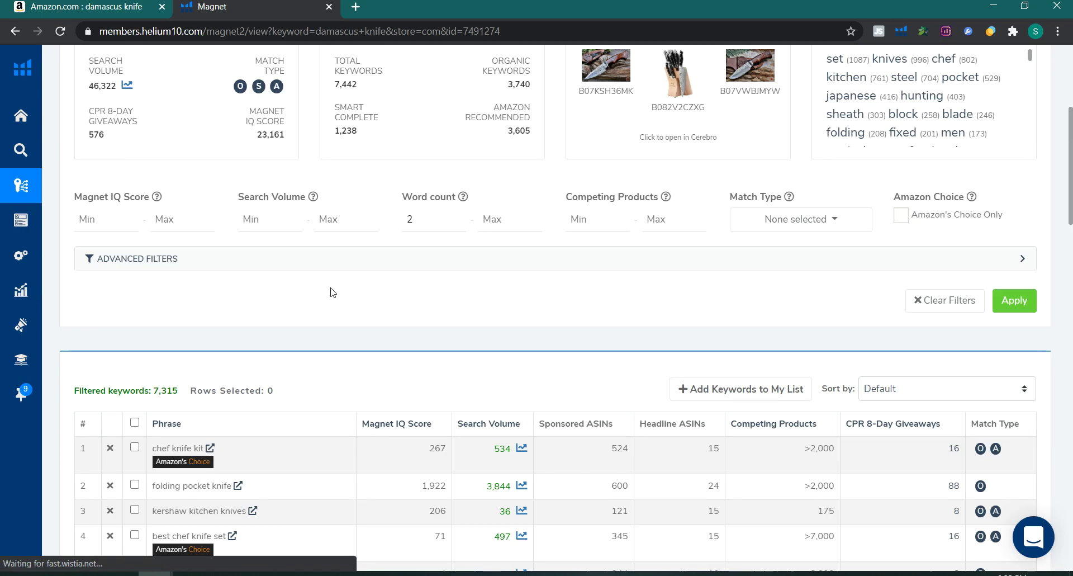
mouse_move(476, 220)
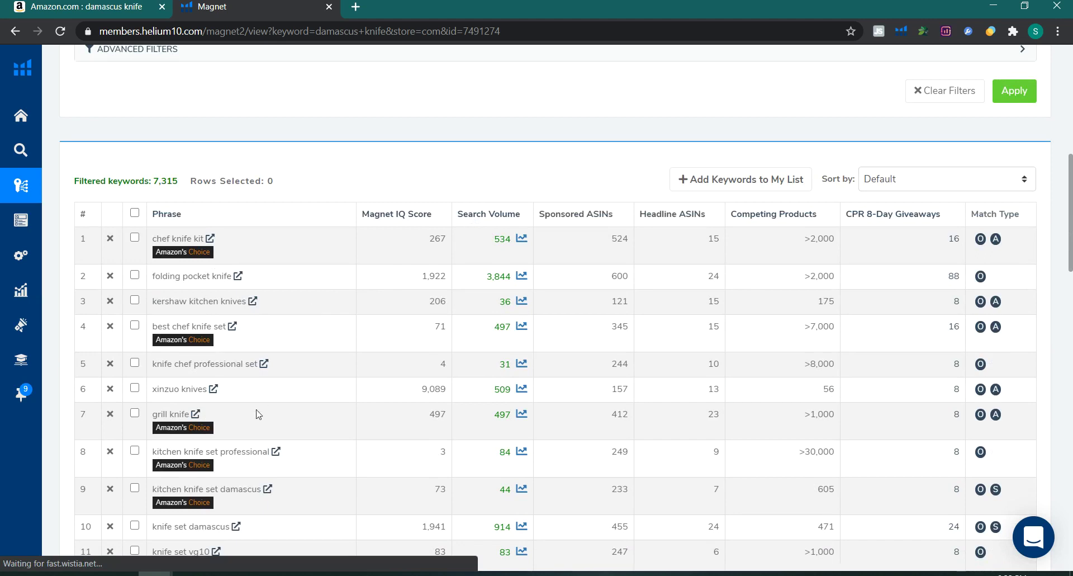
Sort the damascus knife keyword table by Search Volume, high to low.
left_click(488, 215)
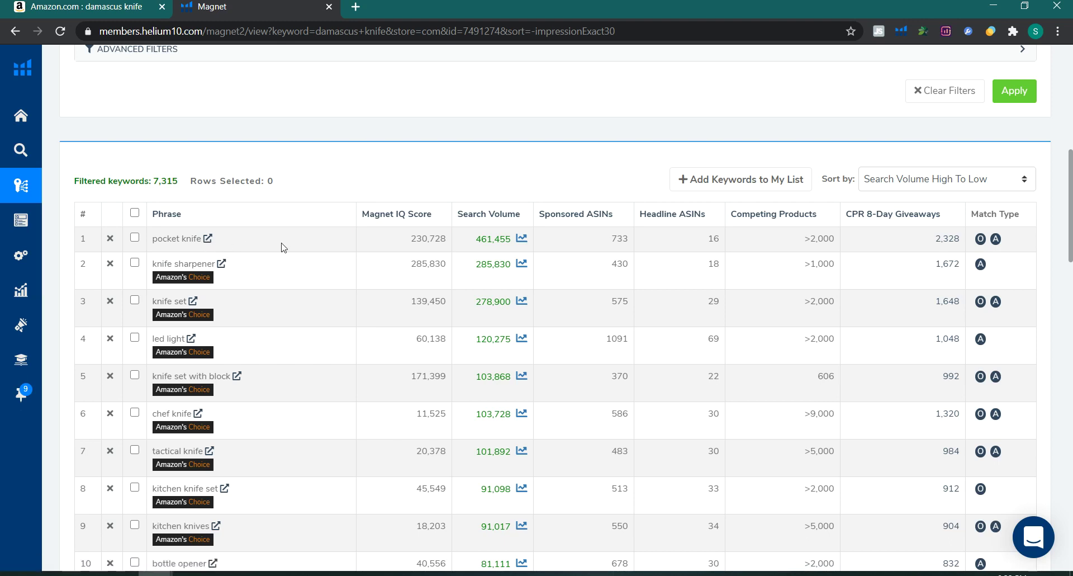
Open Amazon results for the top keyword 'pocket knife' in a new tab and view them.
middle_click(209, 242)
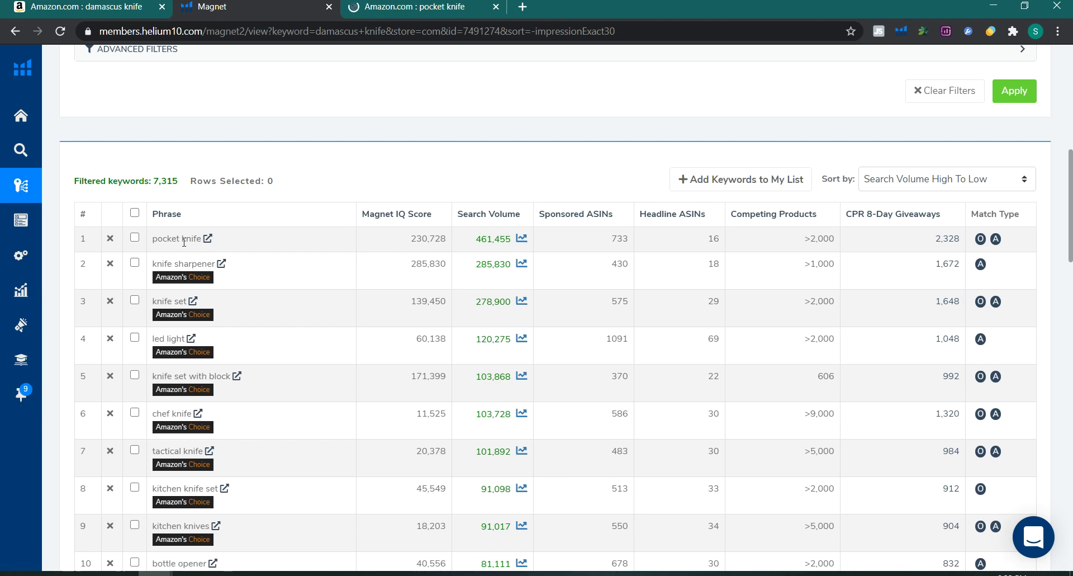
left_click(394, 9)
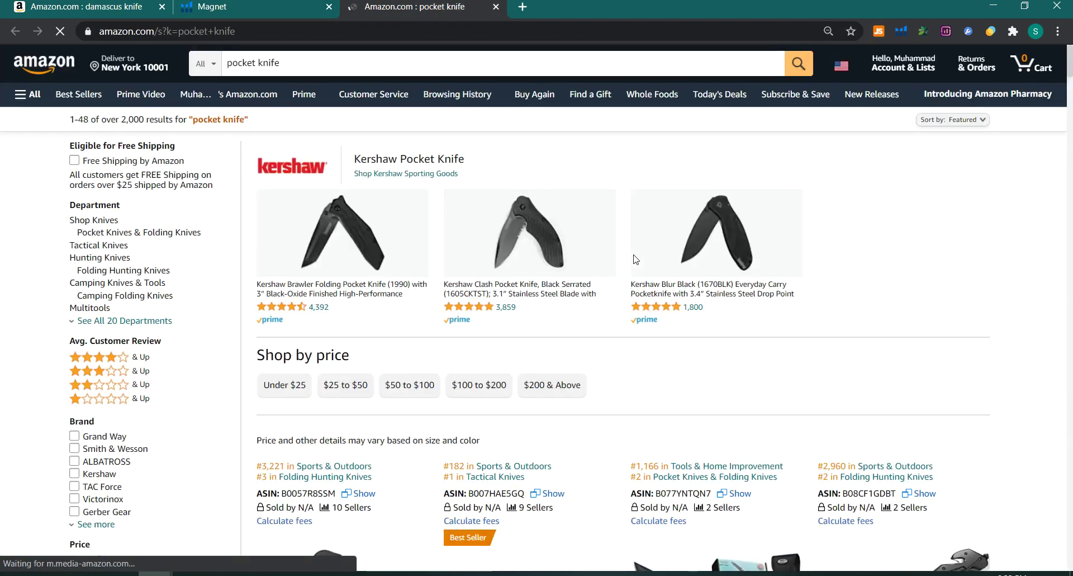
Scroll through the Amazon pocket knife results, then return to the volume-sorted Magnet table.
scroll(815, 309, "down", 6)
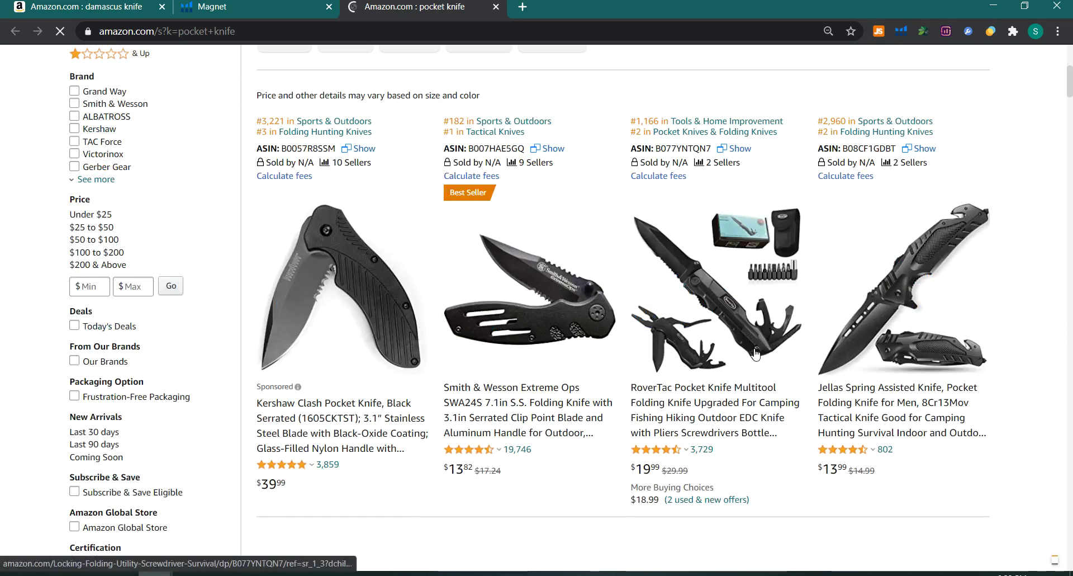
scroll(758, 348, "down", 14)
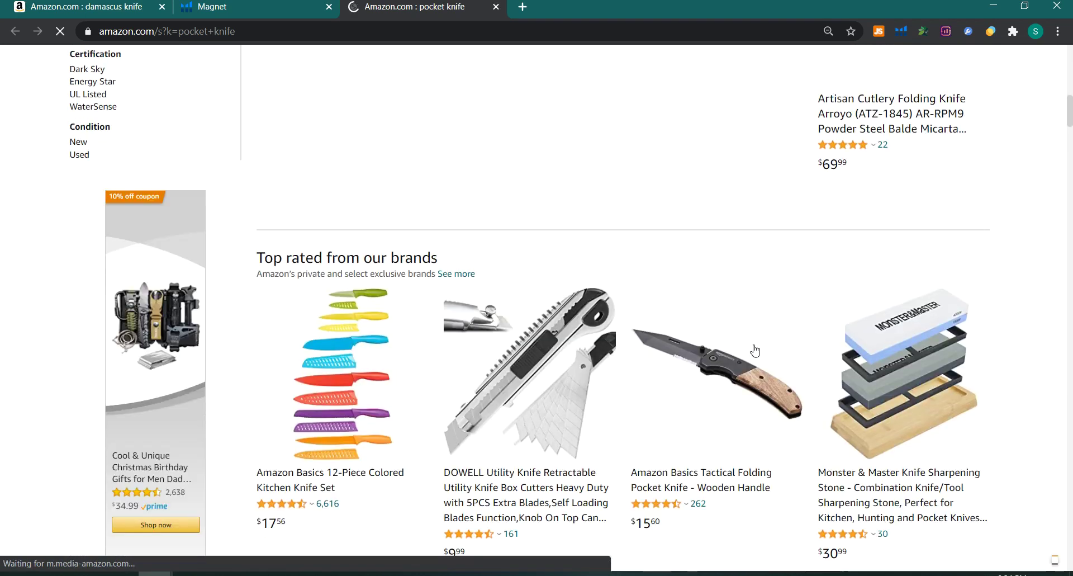
scroll(755, 350, "down", 5)
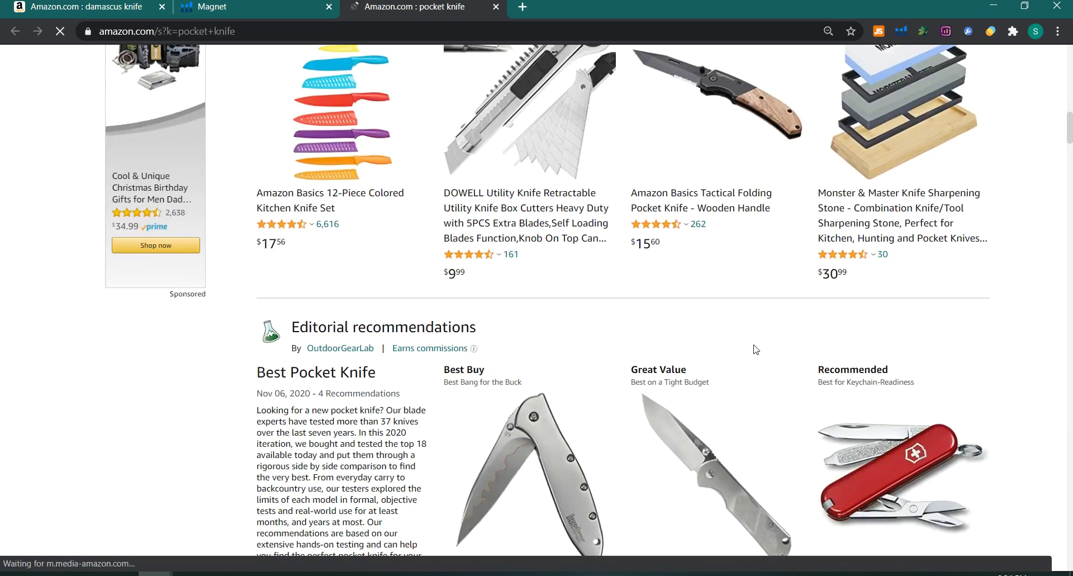
scroll(755, 350, "down", 5)
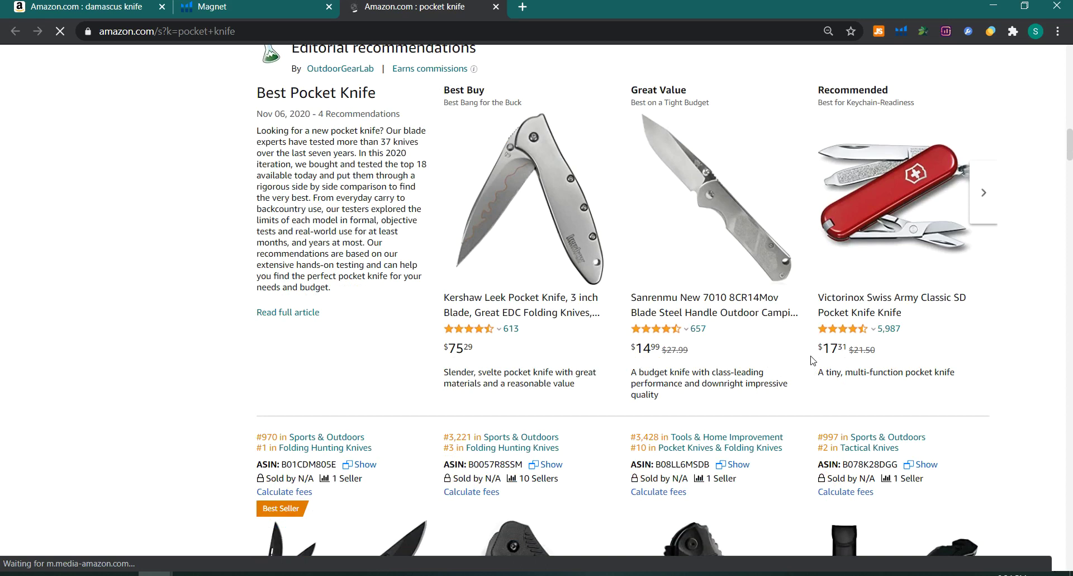
scroll(812, 358, "down", 5)
scroll(811, 359, "down", 10)
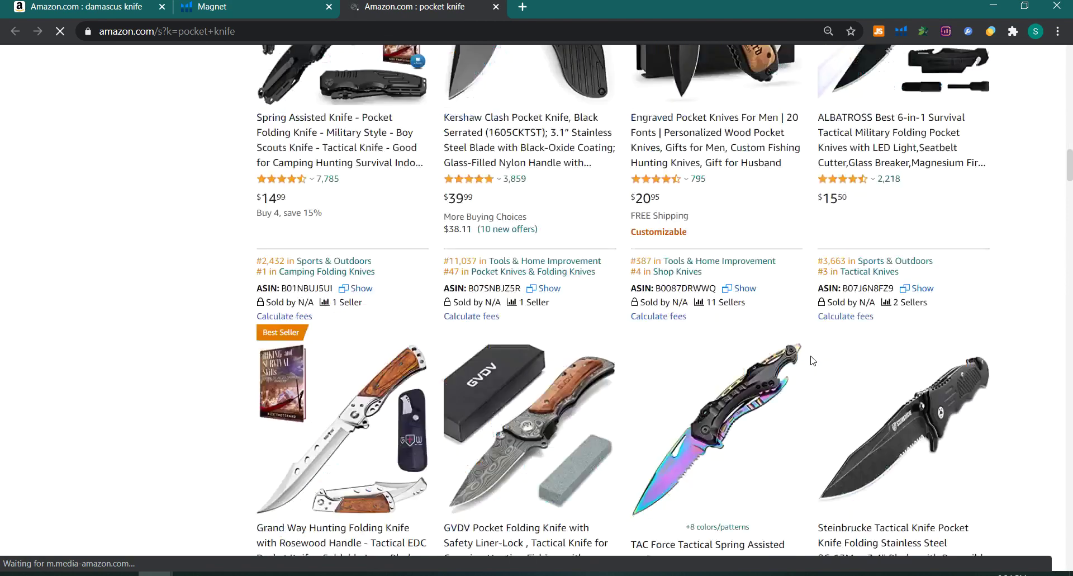
left_click(277, 12)
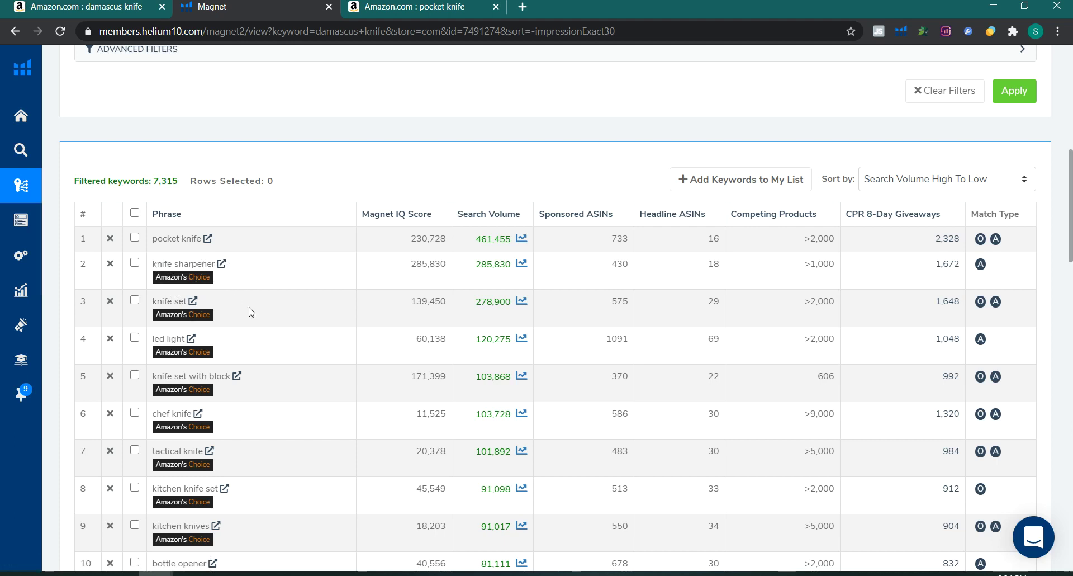
scroll(248, 310, "down", 1)
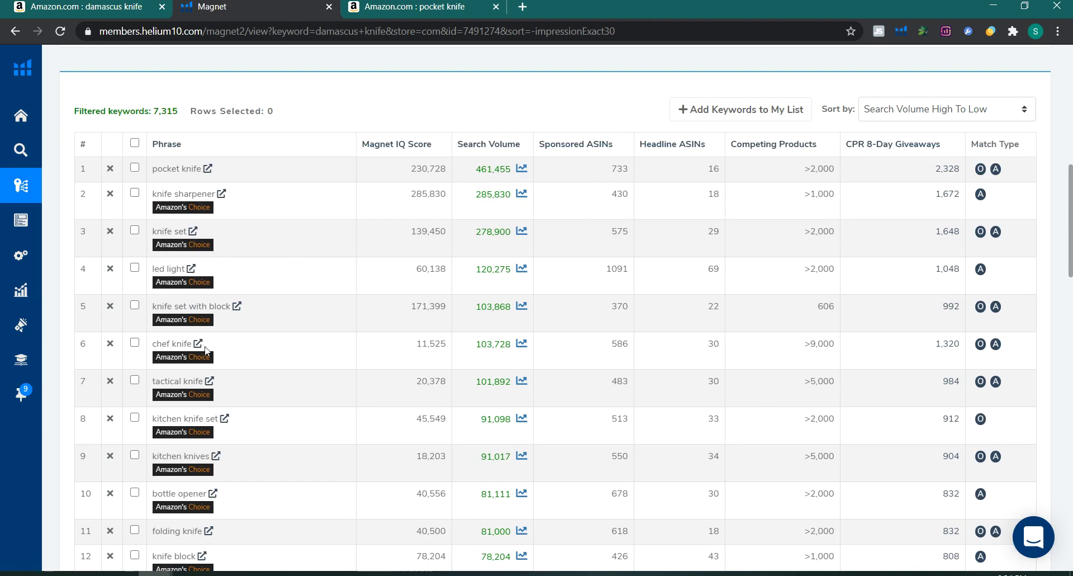
scroll(252, 352, "down", 1)
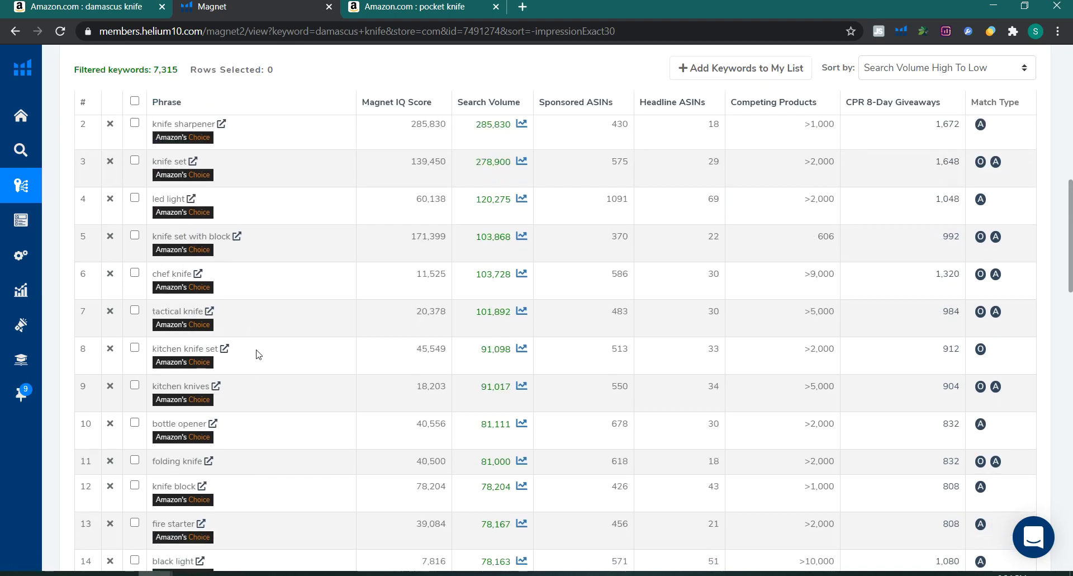
scroll(255, 356, "down", 1)
scroll(254, 356, "down", 1)
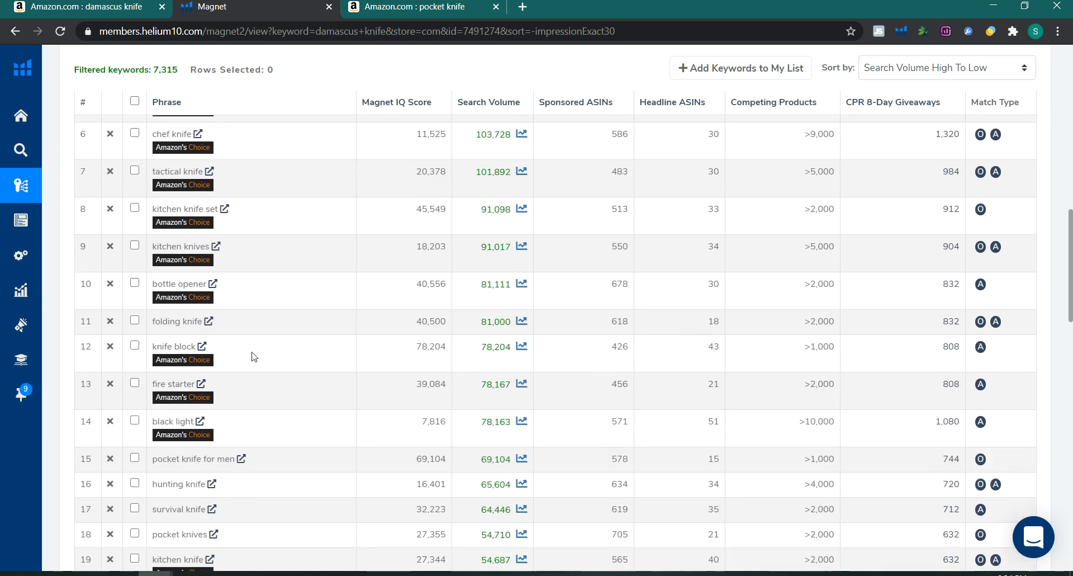
scroll(255, 357, "down", 1)
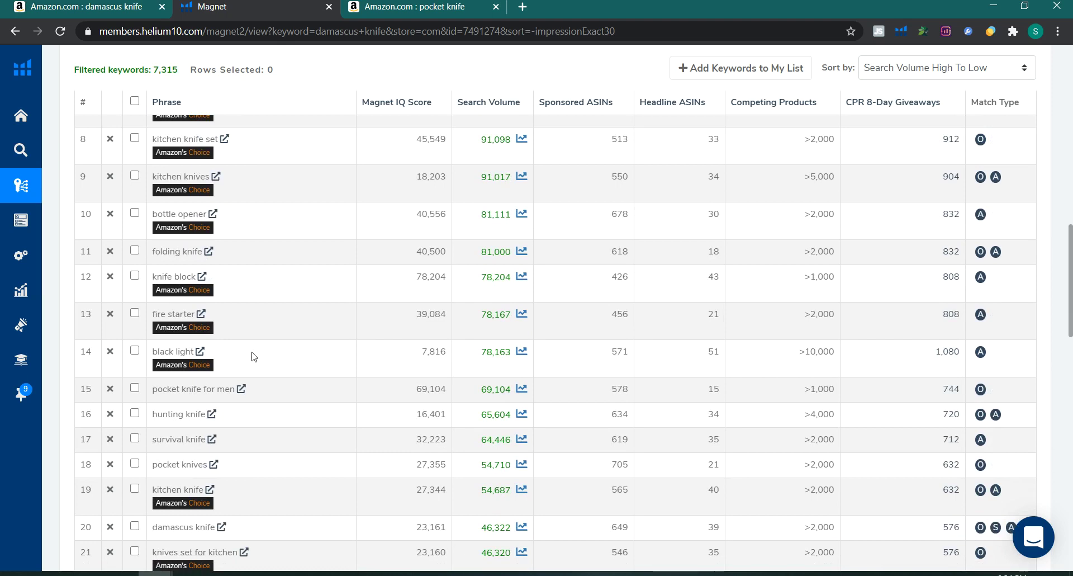
scroll(255, 356, "down", 2)
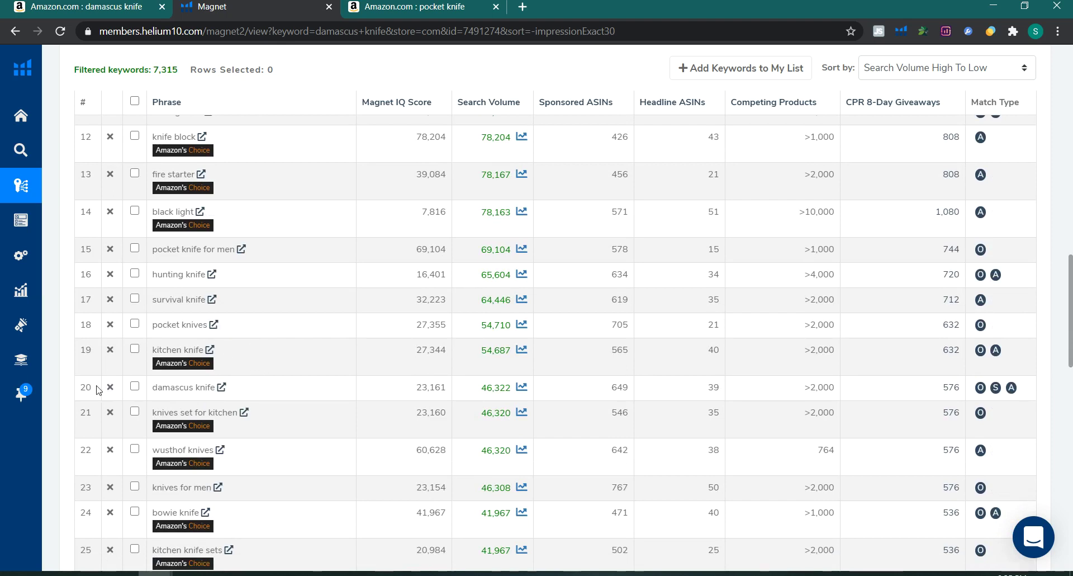
left_click_drag(81, 391, 283, 391)
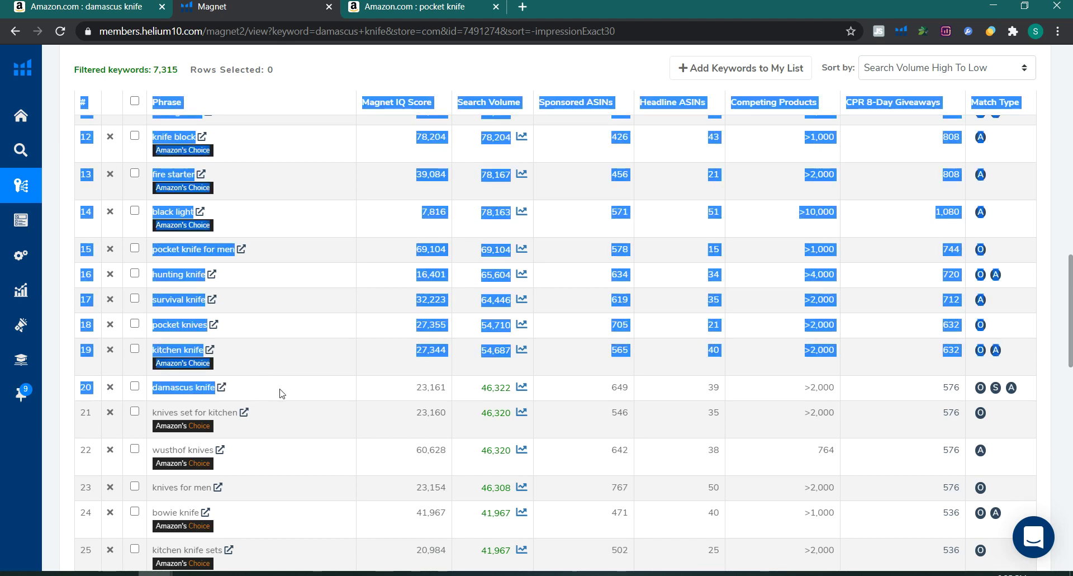
left_click(274, 392)
left_click_drag(159, 388, 288, 390)
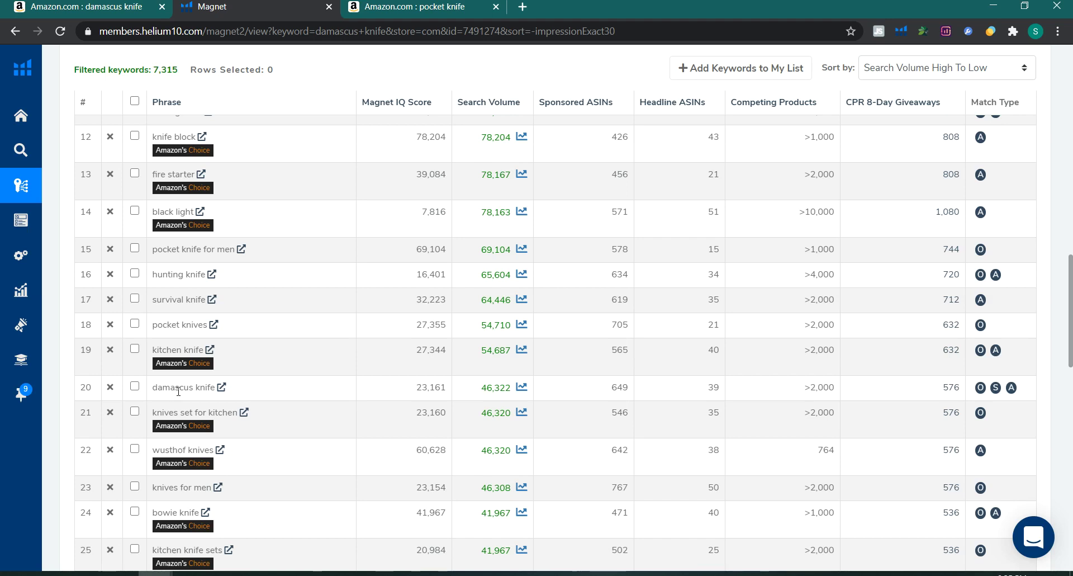
Open Amazon results for 'damascus knife' in a new tab, scroll them, and return to Magnet.
left_click(222, 389)
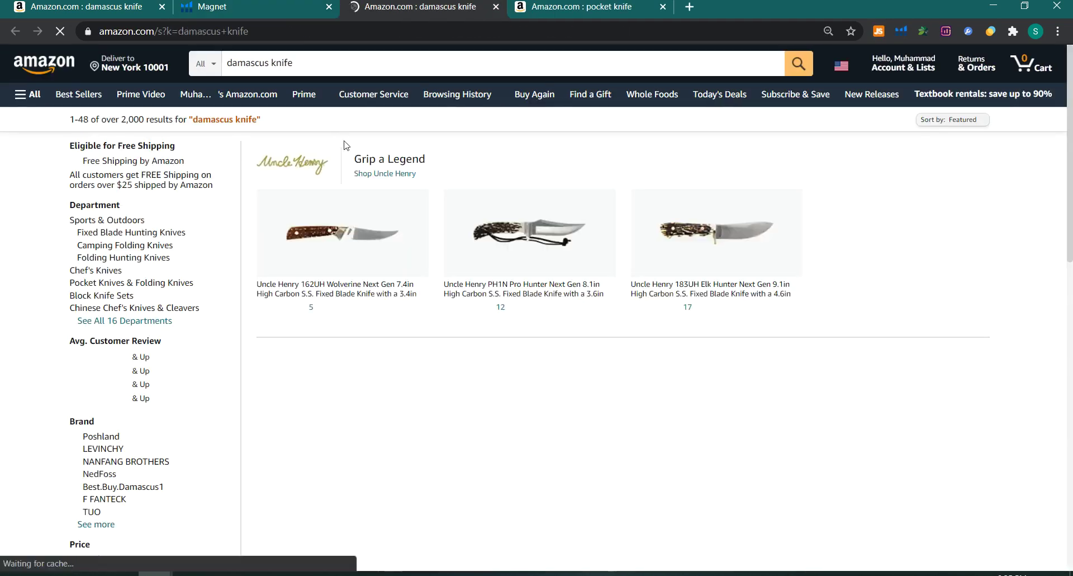
scroll(771, 282, "down", 3)
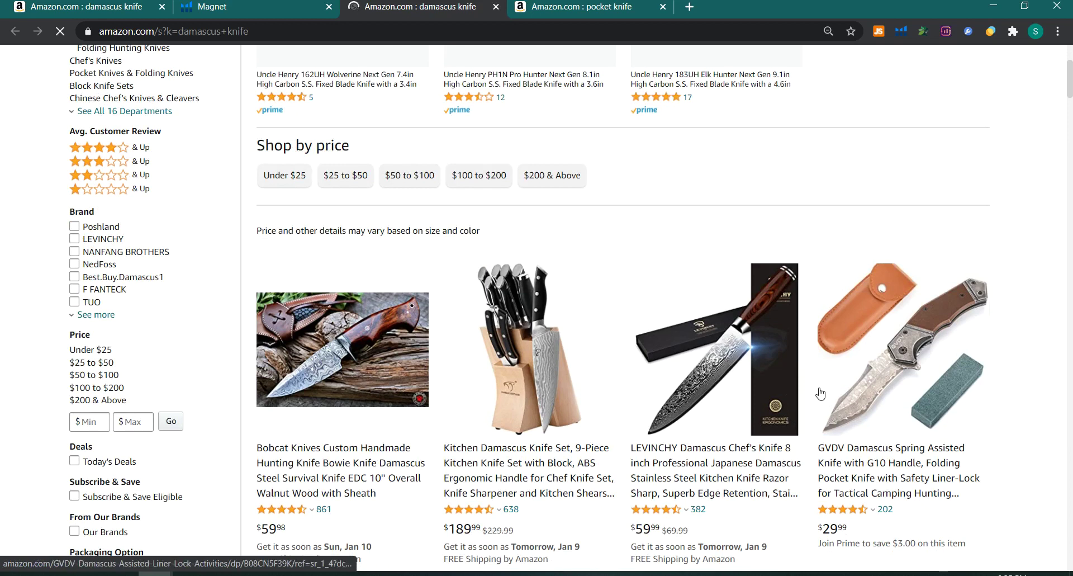
scroll(820, 393, "down", 5)
scroll(820, 393, "down", 6)
scroll(820, 394, "up", 8)
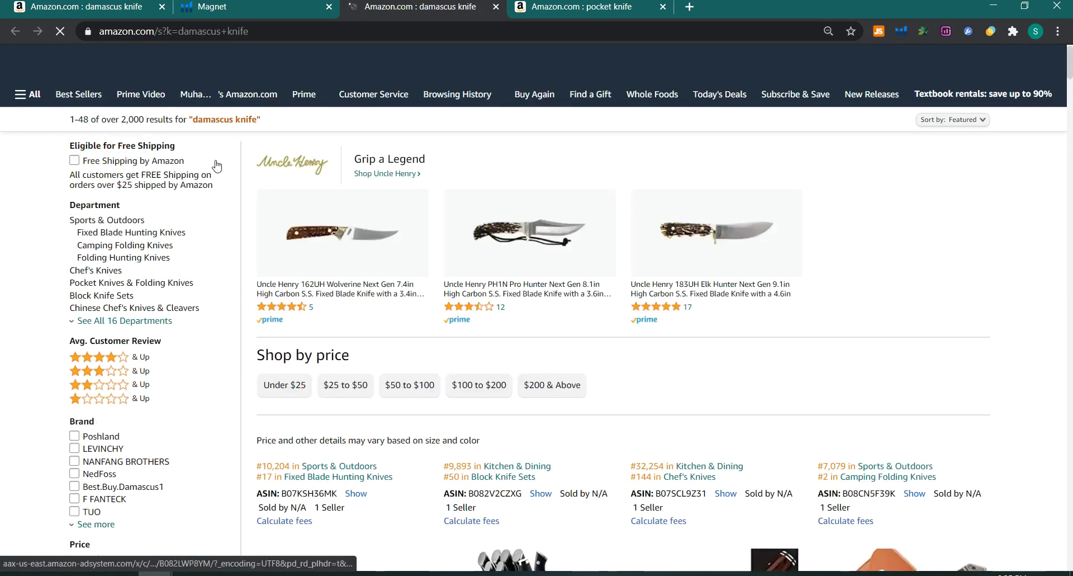
left_click(237, 8)
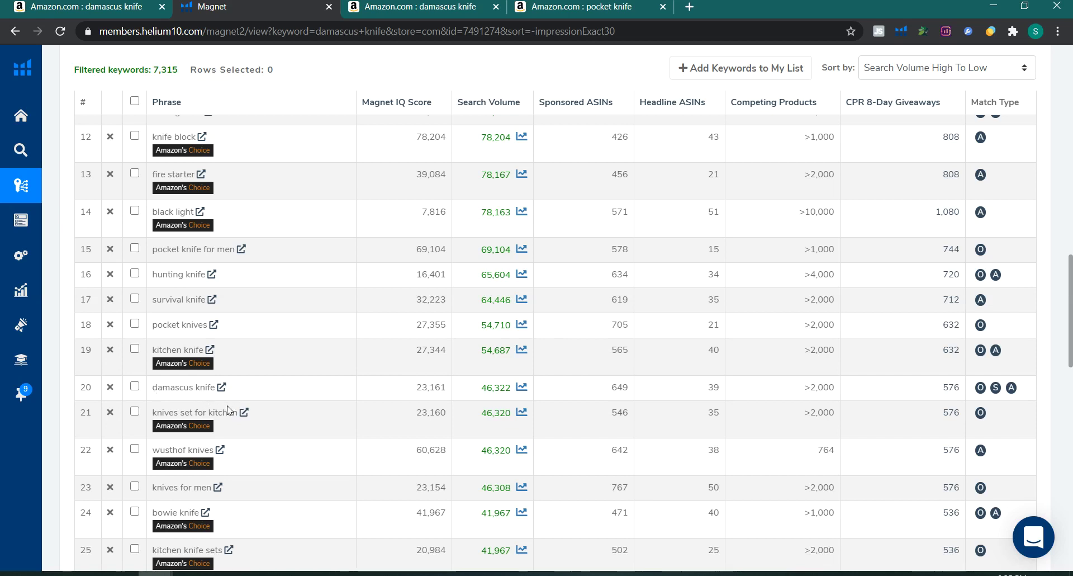
double_click(155, 388)
left_click_drag(202, 390, 214, 392)
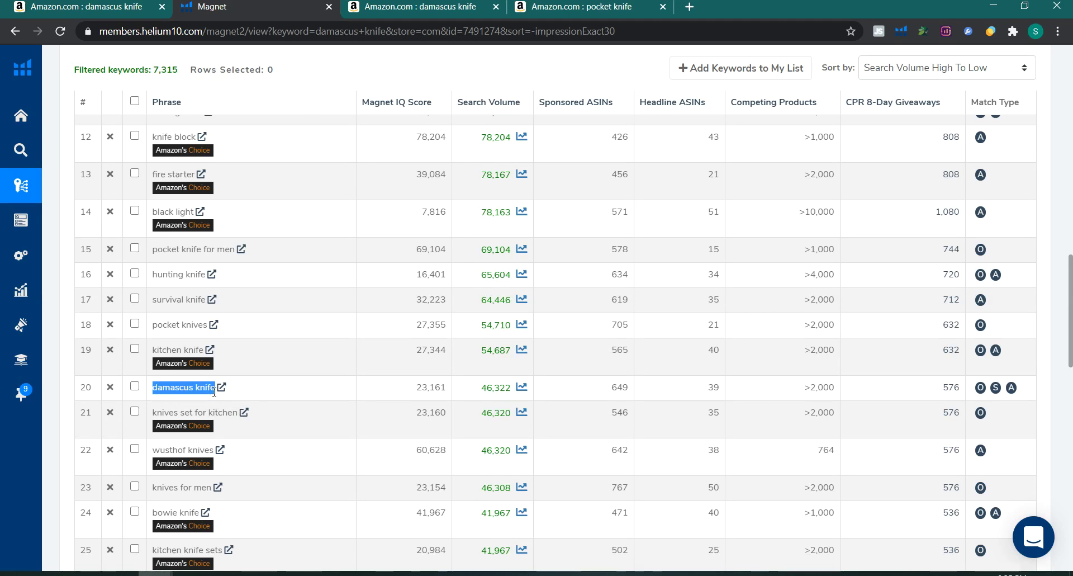
left_click(300, 455)
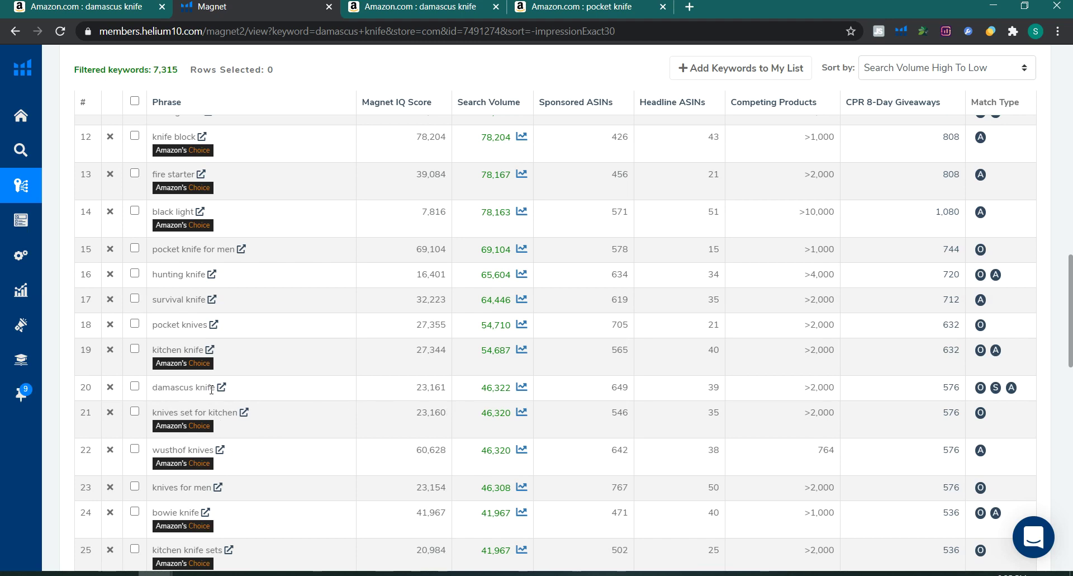
left_click_drag(484, 390, 516, 393)
left_click_drag(152, 388, 217, 390)
left_click(422, 436)
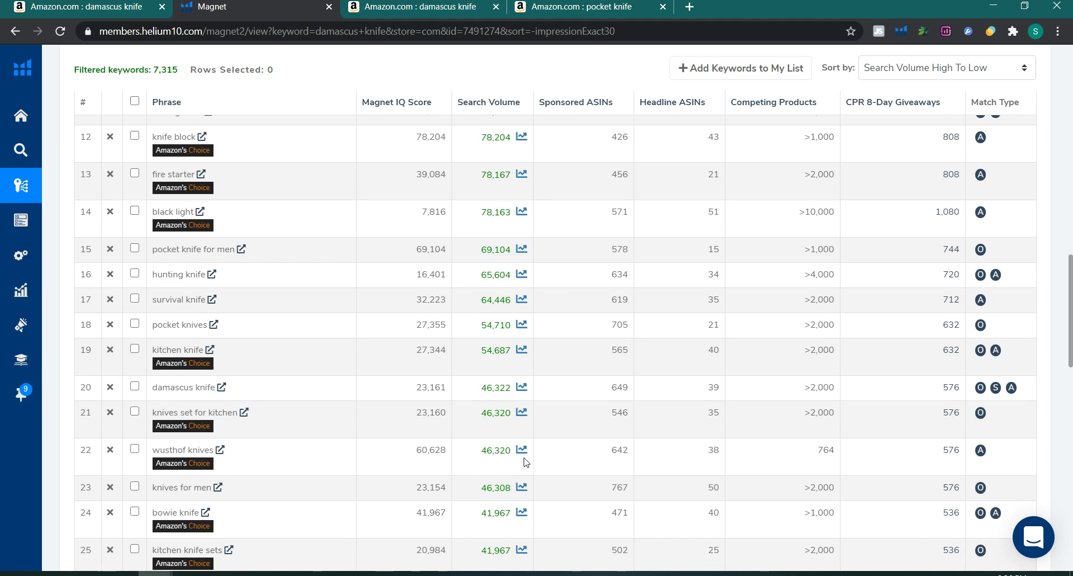